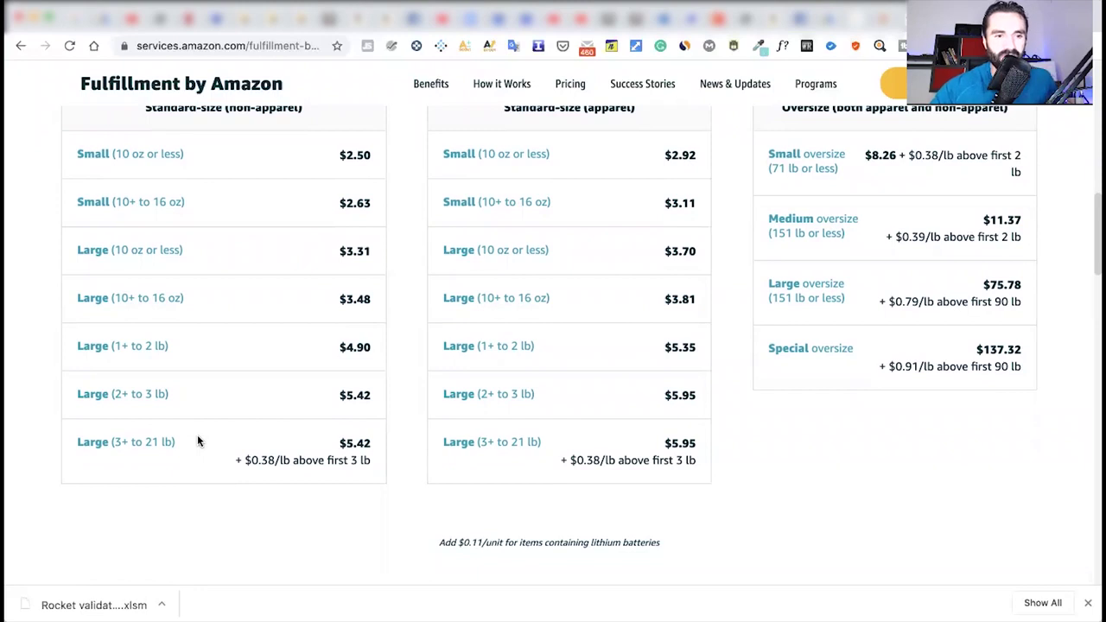
# - Examine the standard-size fulfillment fee table and read the size definition for Large (10+ to 16 oz) non-apparel items
pyautogui.scroll(1, 197, 436)
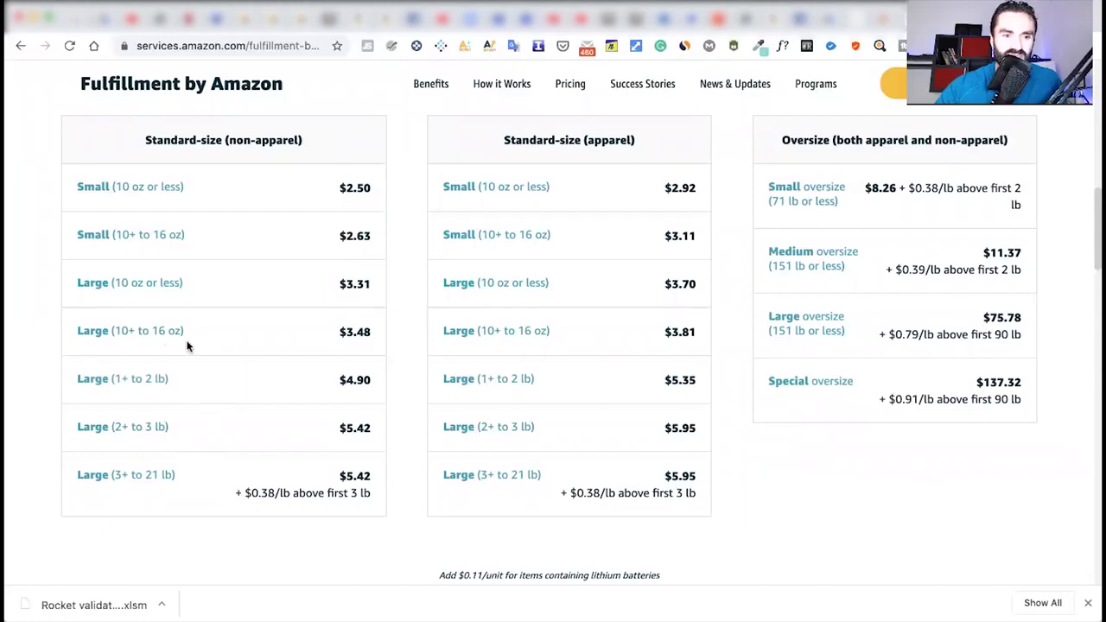
pyautogui.moveTo(187, 332); pyautogui.dragTo(222, 329)
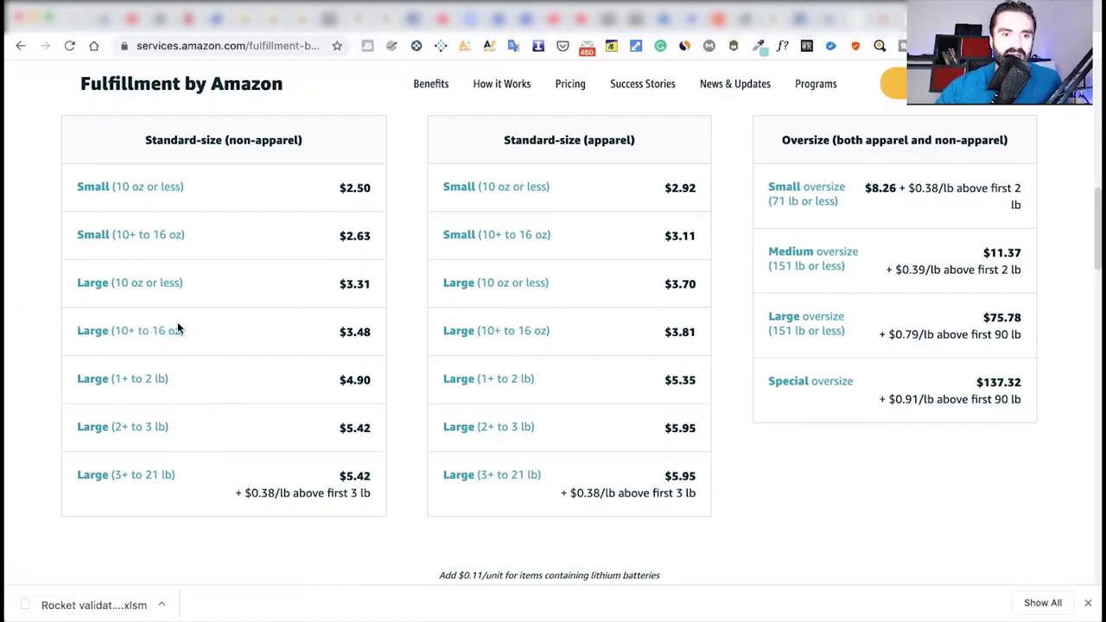
pyautogui.click(139, 335)
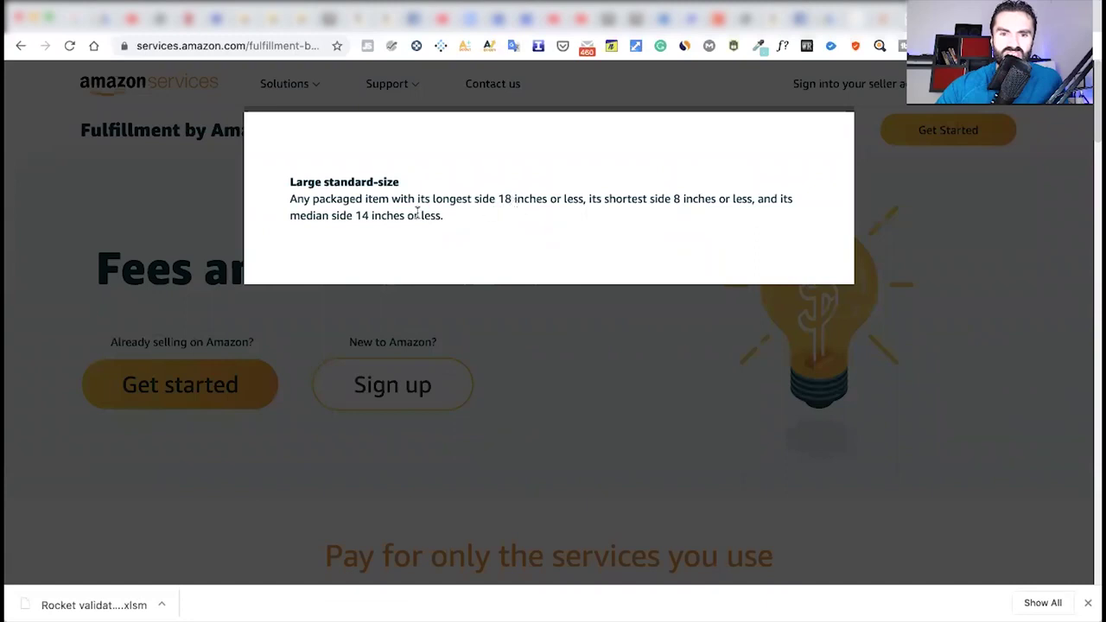
pyautogui.click(48, 305)
pyautogui.scroll(-5, 52, 310)
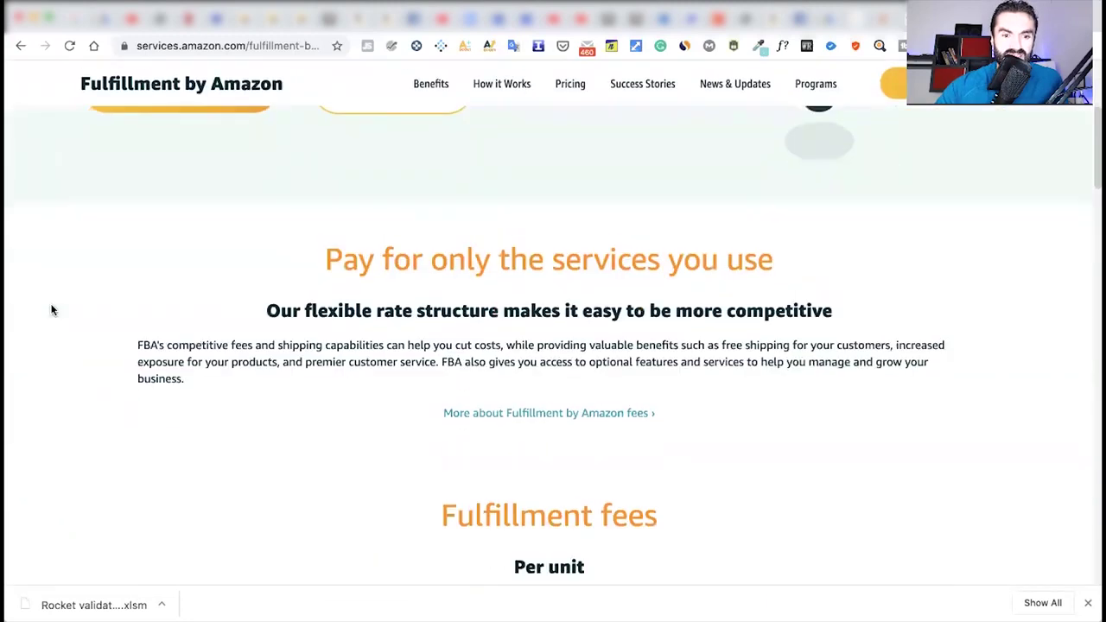
pyautogui.scroll(-5, 74, 309)
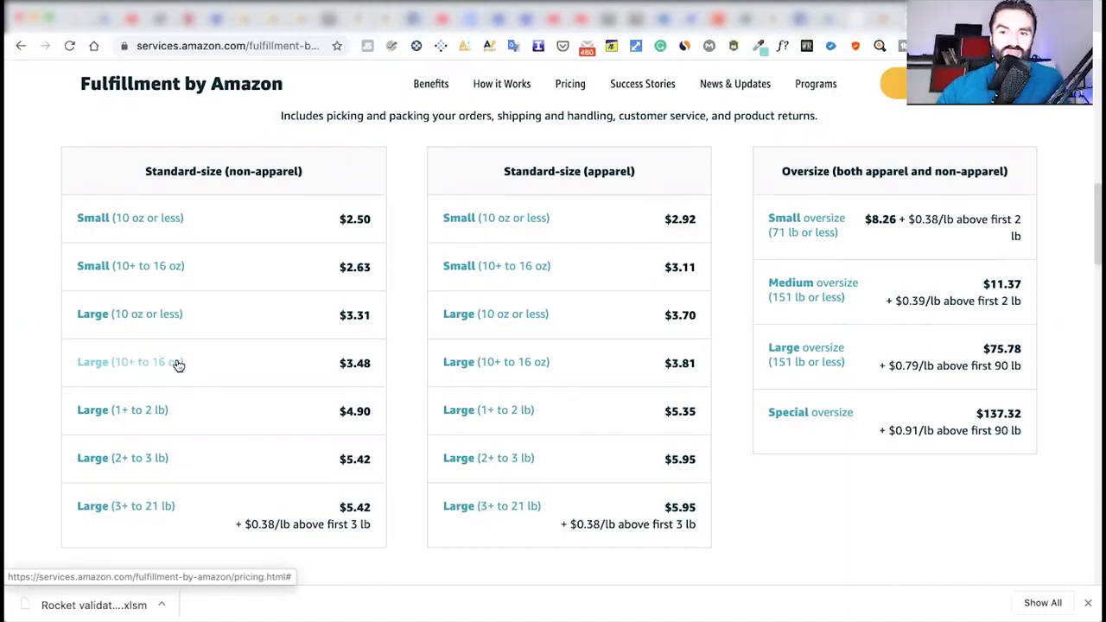
pyautogui.scroll(-1, 217, 407)
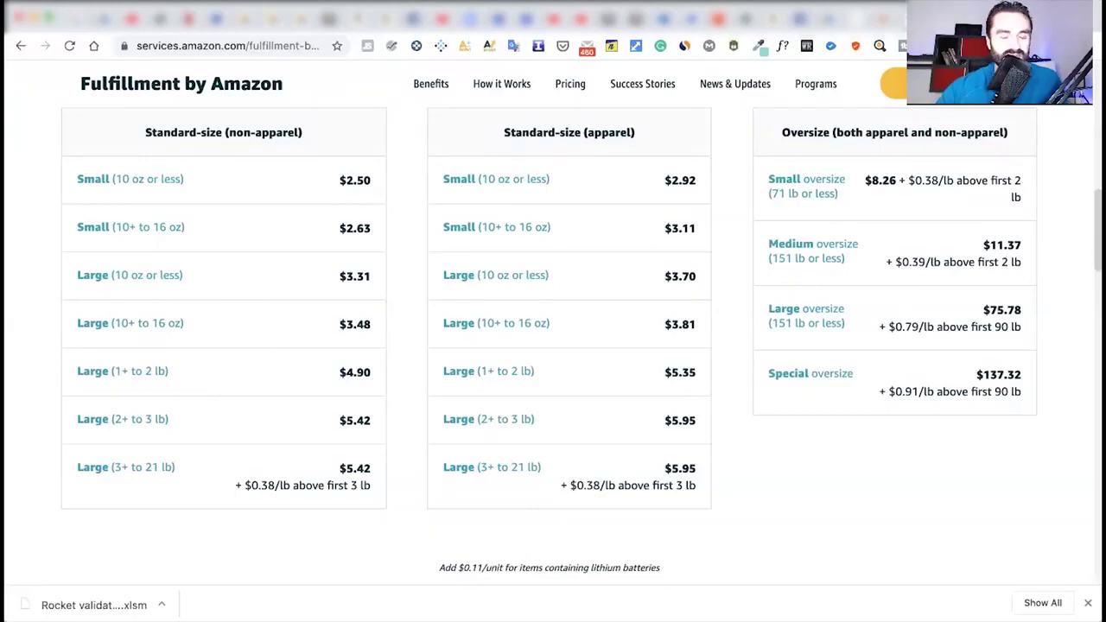
# - Switch to the Google Sheets spreadsheet and enter the two sellers' first names in cells A3 and A5
pyautogui.click(768, 19)
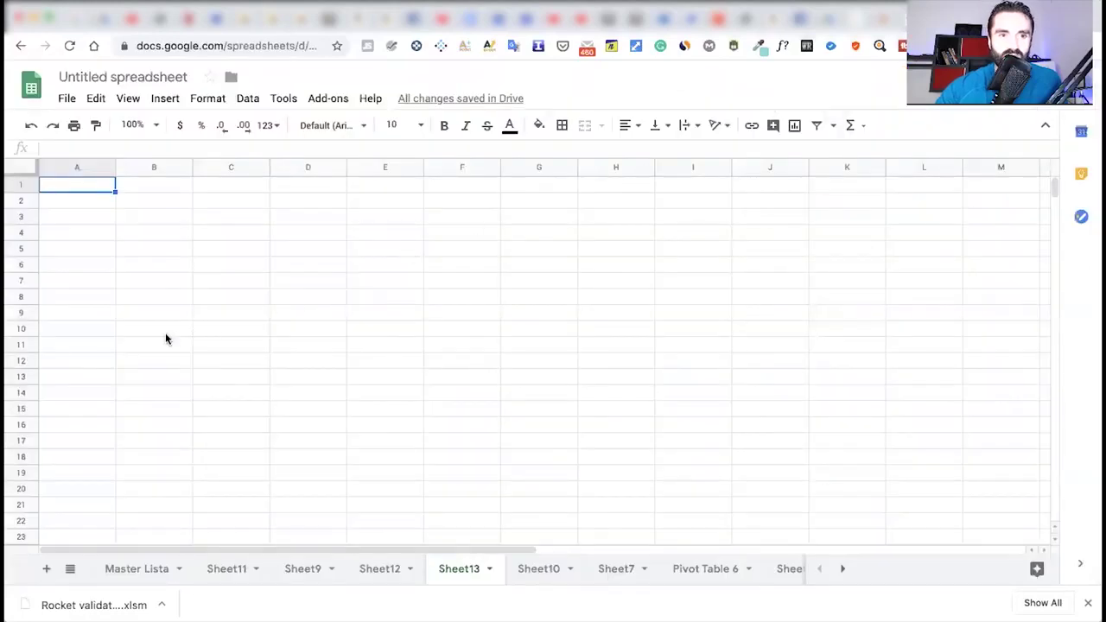
pyautogui.doubleClick(75, 216)
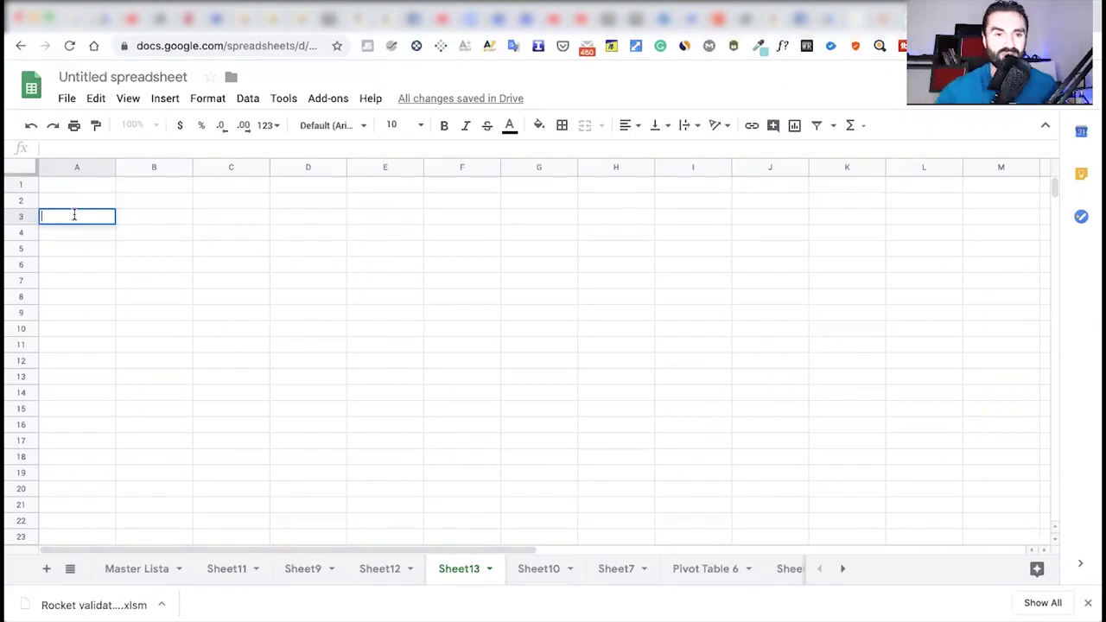
pyautogui.press('Escape')
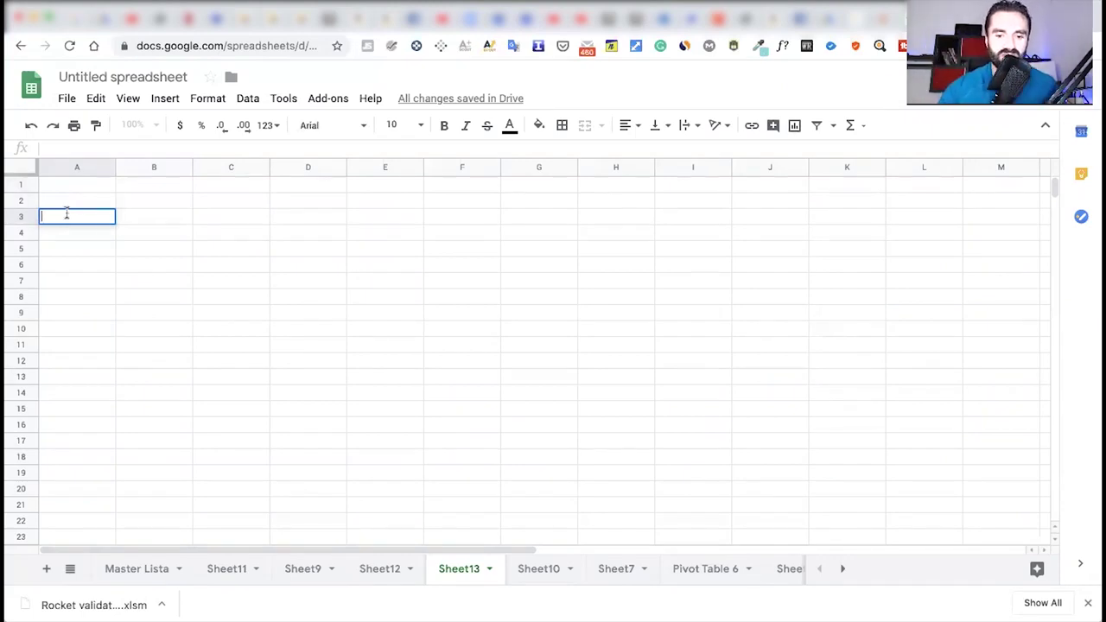
pyautogui.press('Return')
pyautogui.write('IVAN')
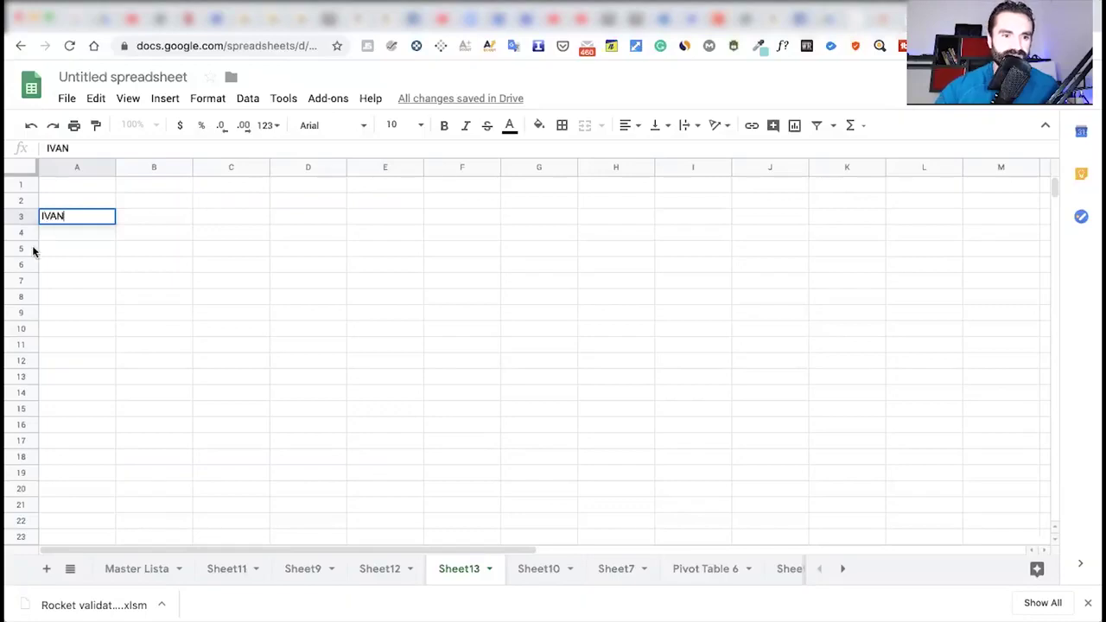
pyautogui.doubleClick(66, 247)
pyautogui.write('MILANA')
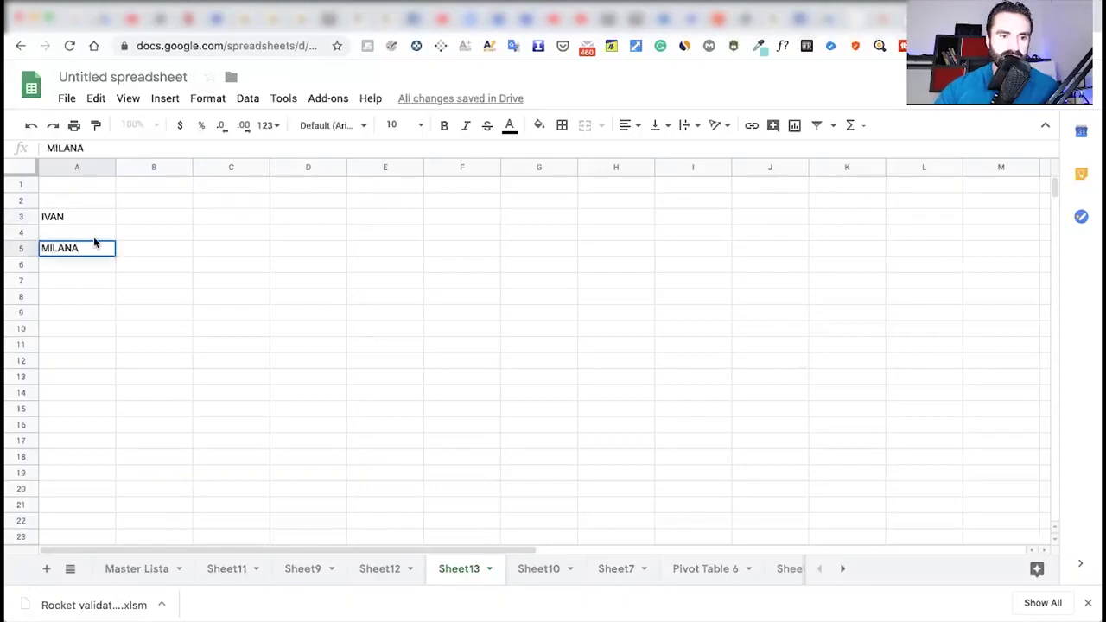
# - Fill cell A3 with cornflower blue and set its text color to white
pyautogui.click(79, 216)
pyautogui.click(538, 127)
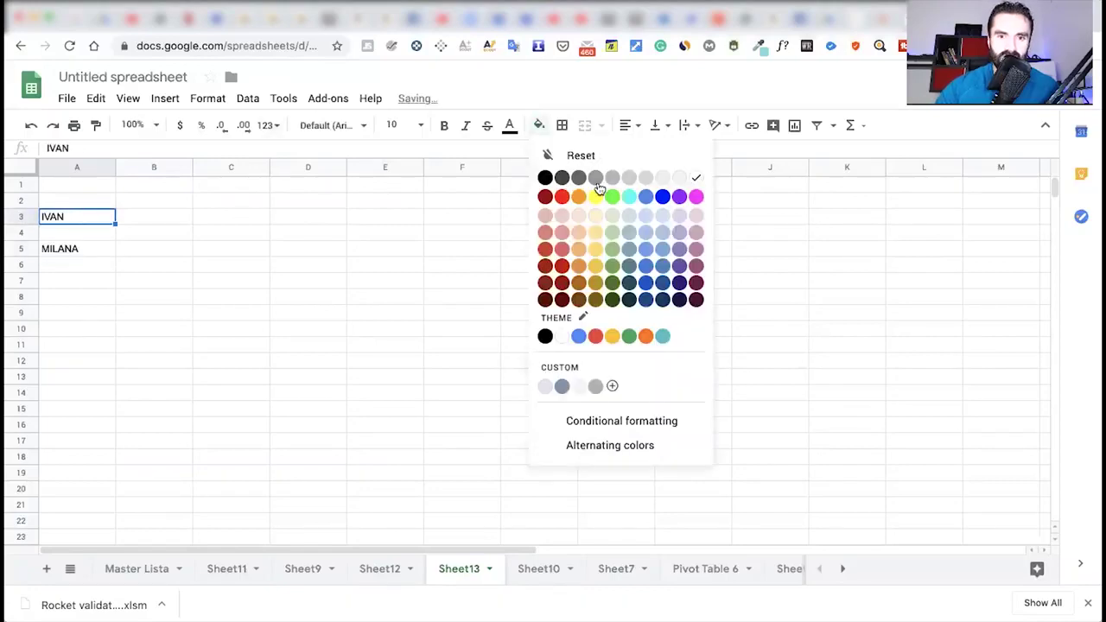
pyautogui.click(646, 197)
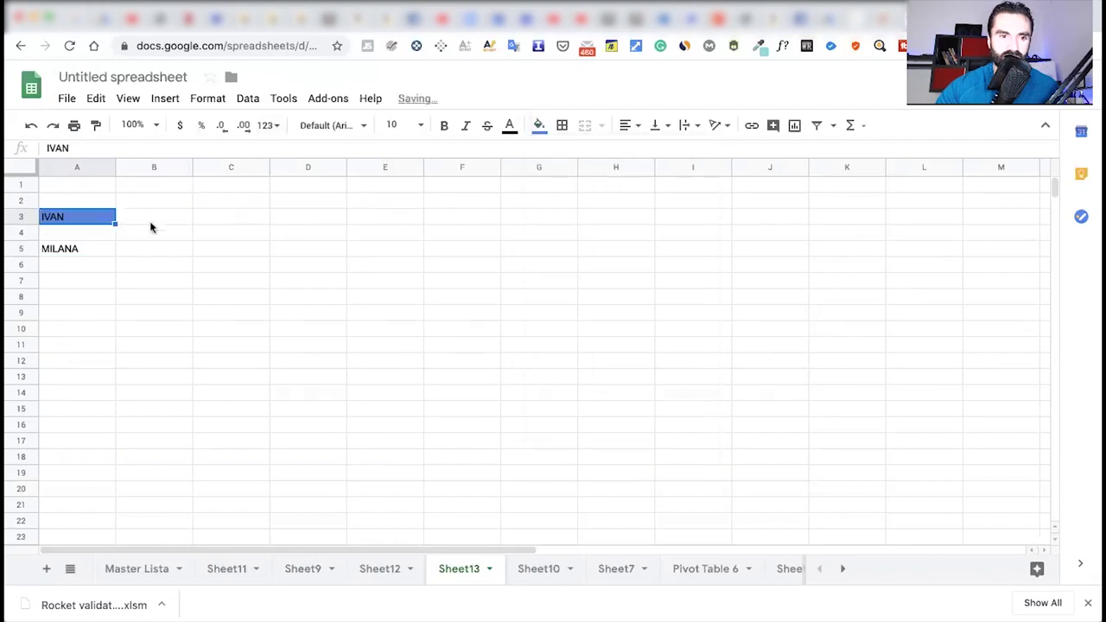
pyautogui.click(509, 126)
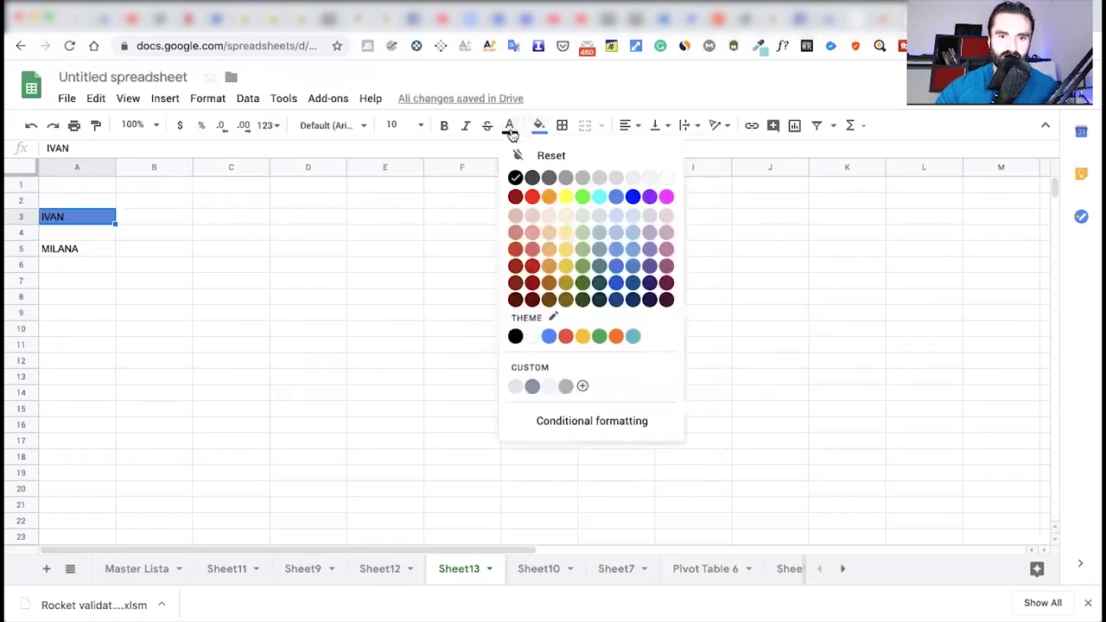
pyautogui.click(667, 179)
# - Fill the second name cell, A5, with bright green
pyautogui.click(87, 248)
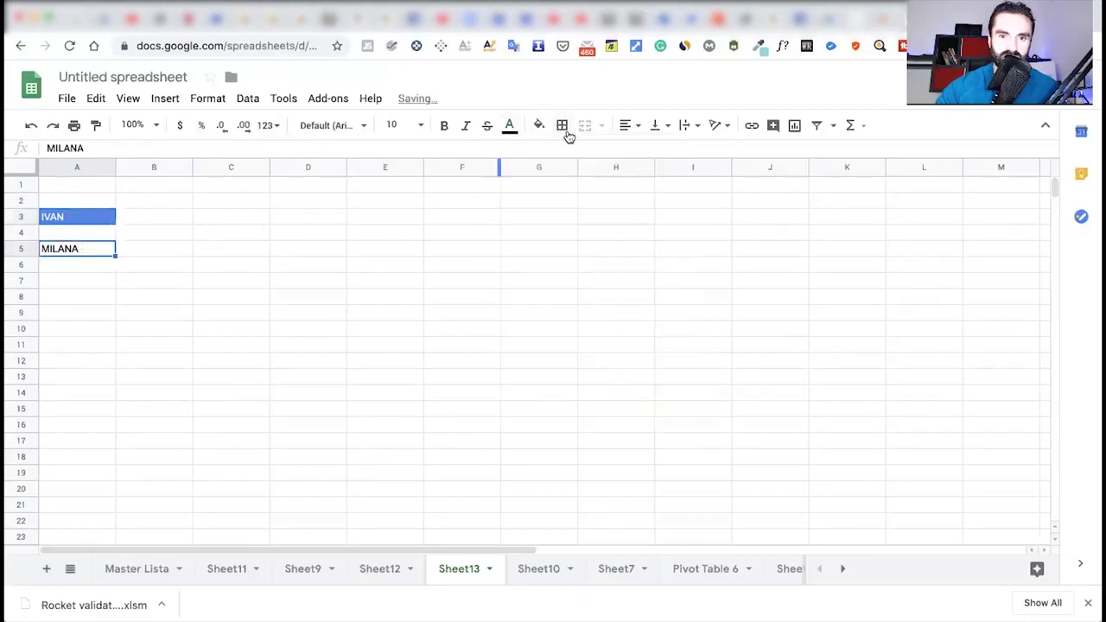
pyautogui.click(538, 126)
pyautogui.click(597, 195)
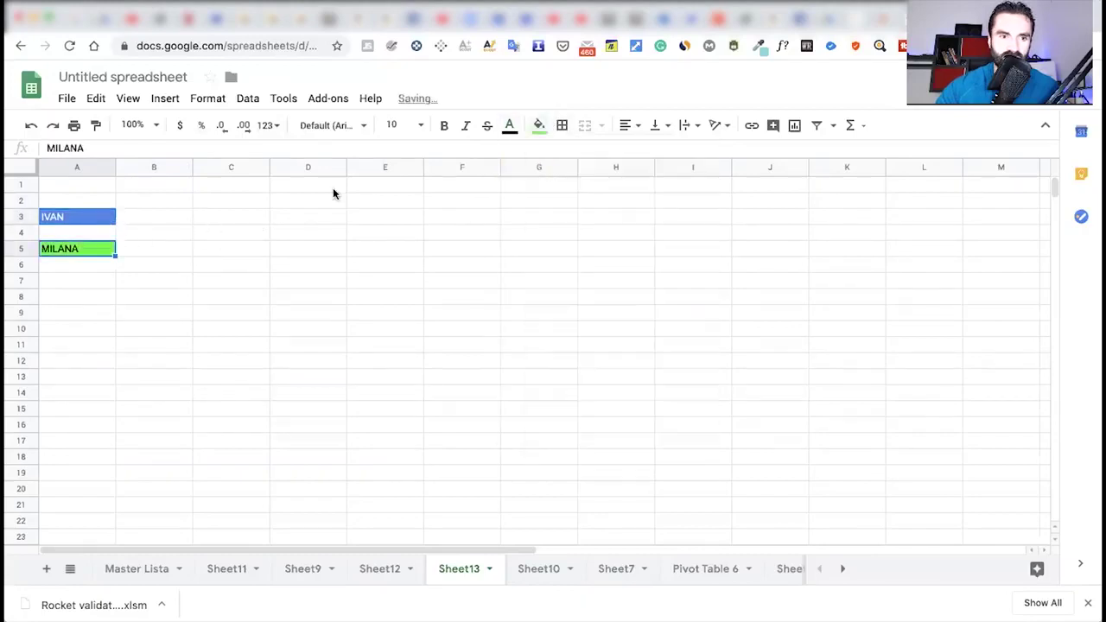
# - Enter the package dimensions 17X14X6 in cells B3 and B5 beside the two names
pyautogui.click(179, 216)
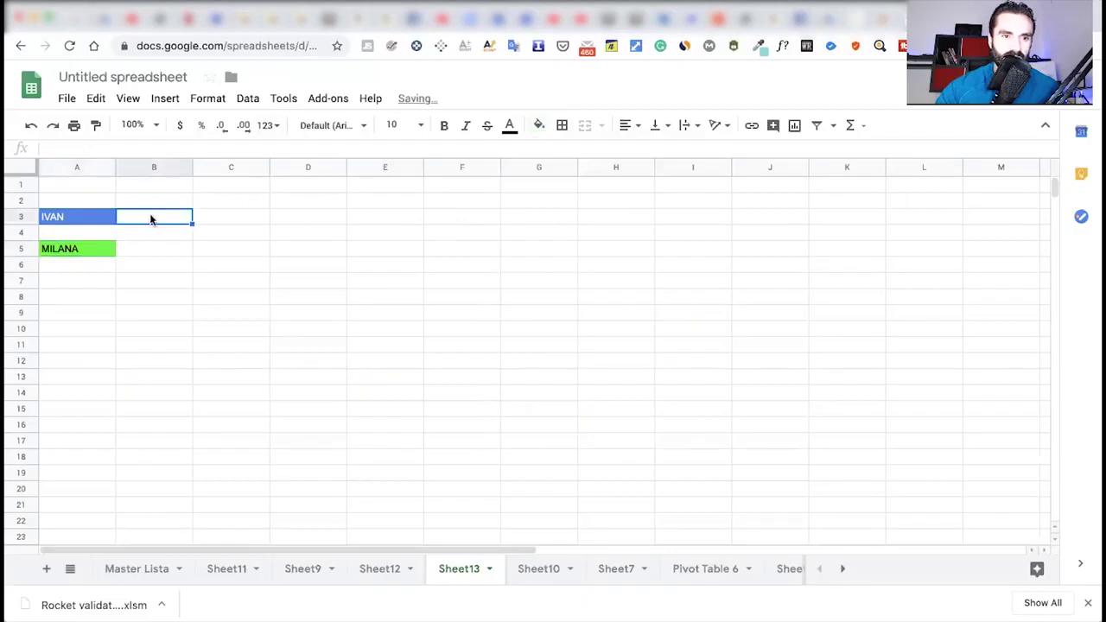
pyautogui.doubleClick(153, 215)
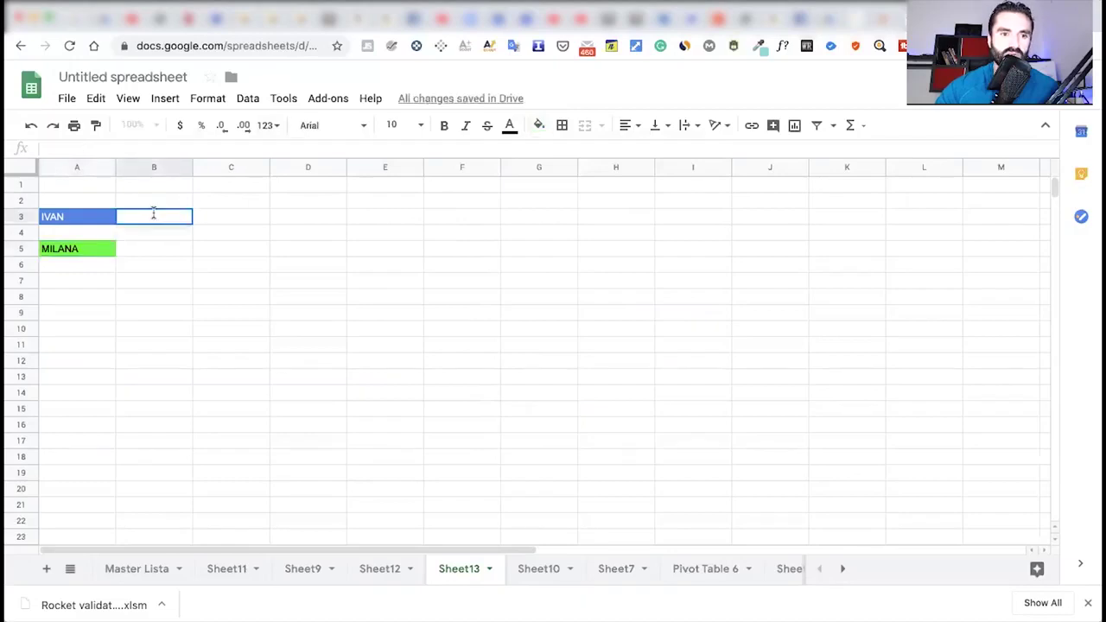
pyautogui.write('17')
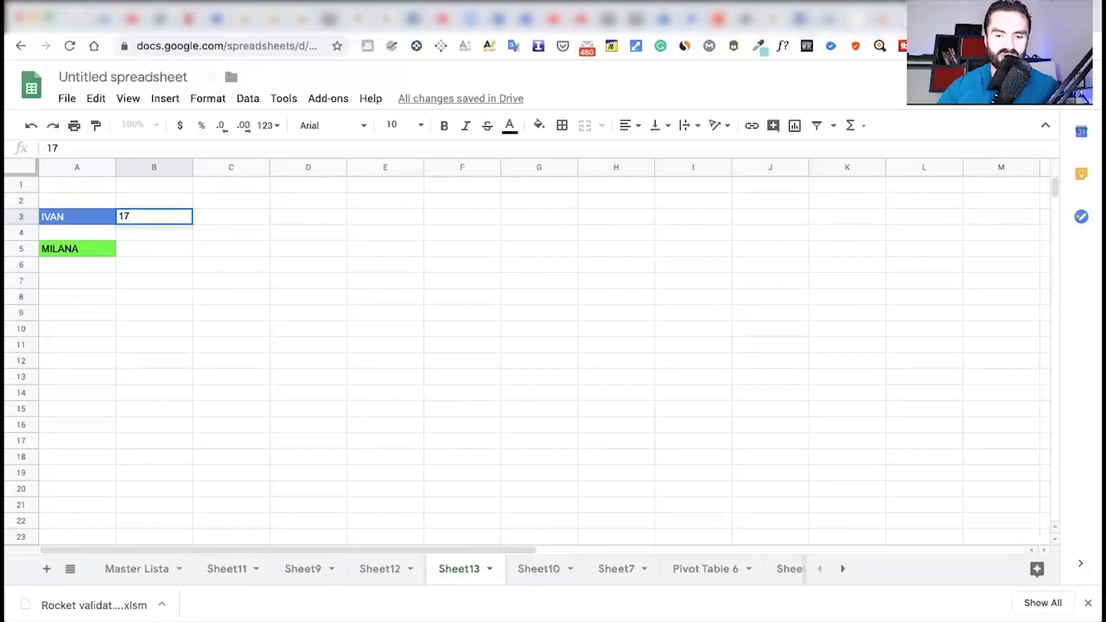
pyautogui.write('X14X6')
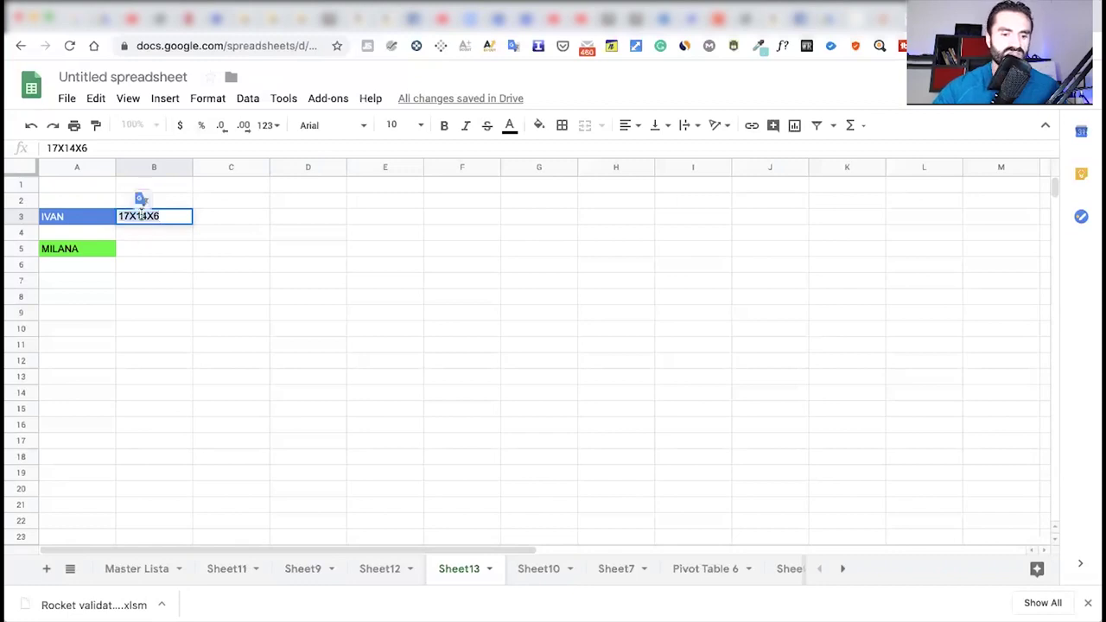
pyautogui.doubleClick(144, 249)
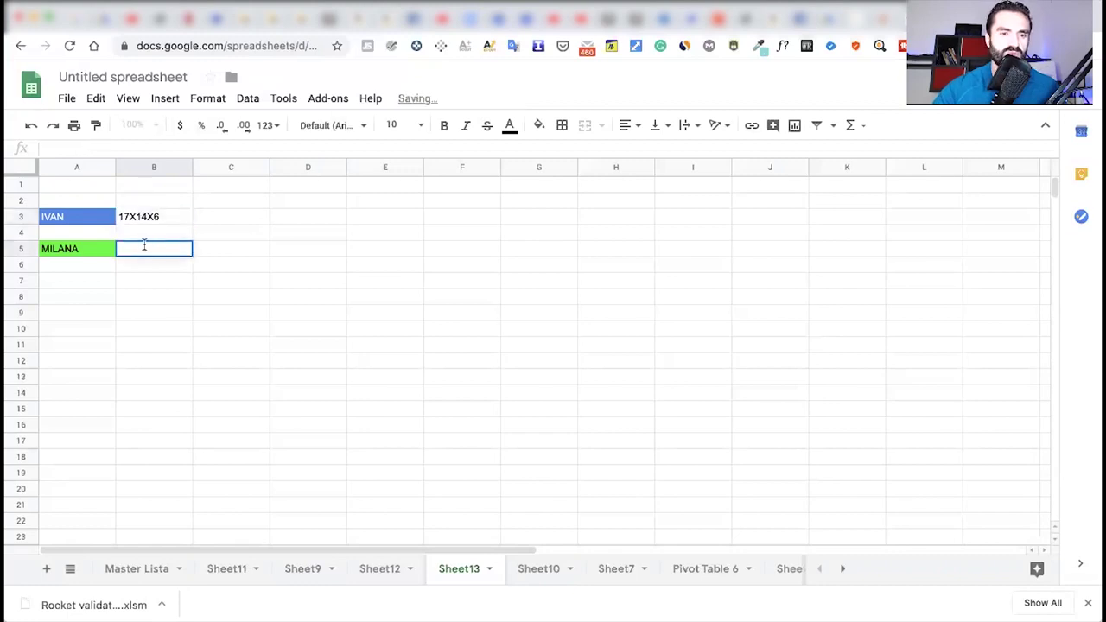
pyautogui.write('17X14X6')
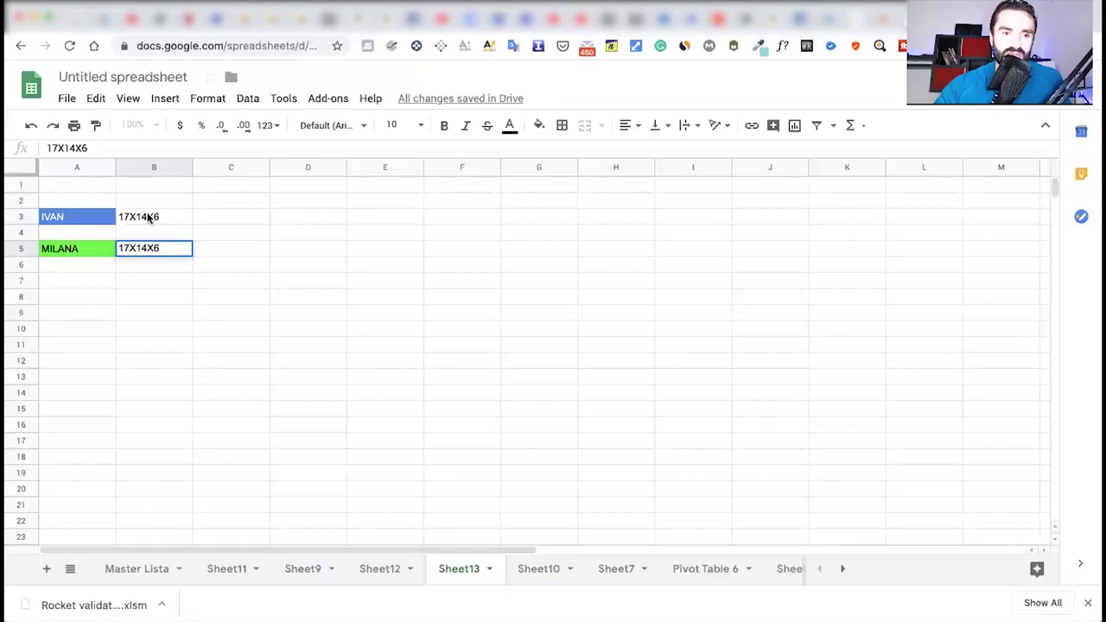
# - Enter 11.1 in cell C3 and 11 in cell C5 beside the package dimensions
pyautogui.click(148, 218)
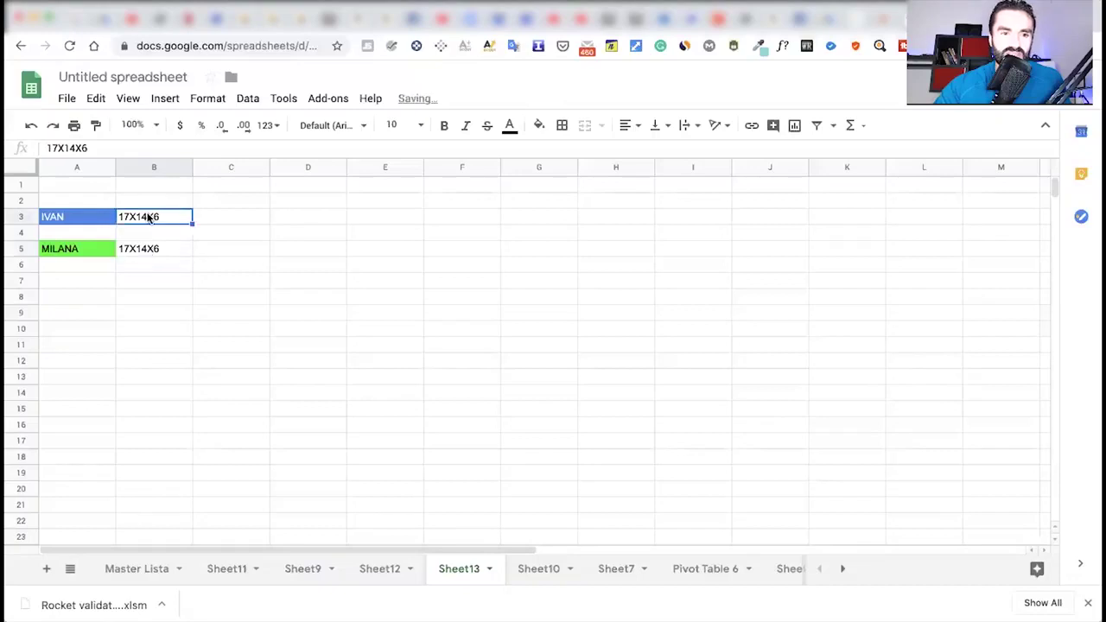
pyautogui.click(213, 220)
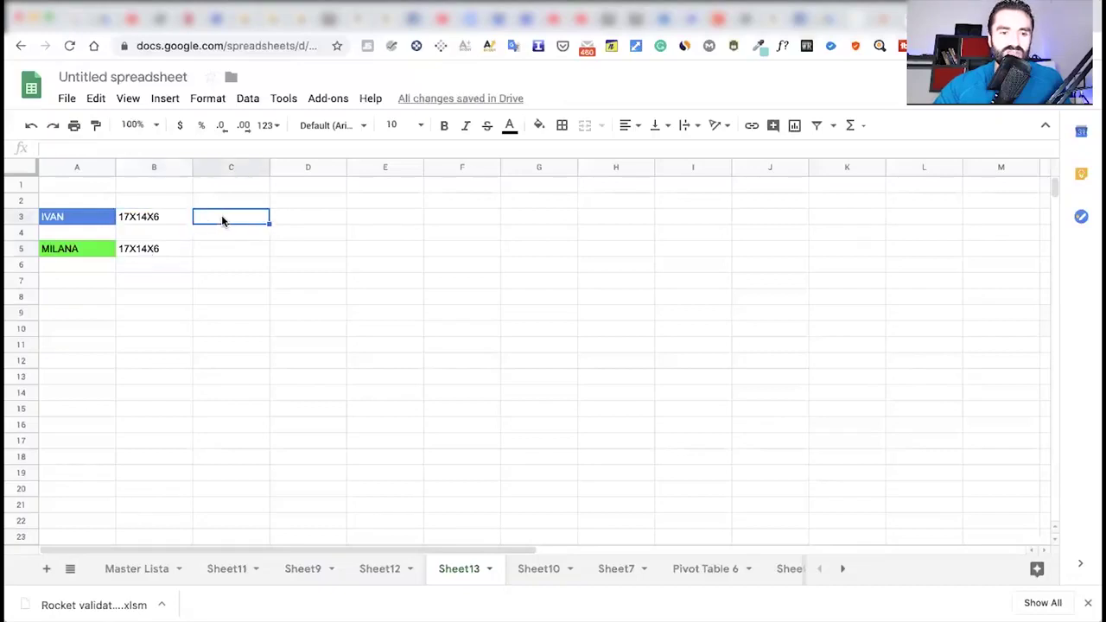
pyautogui.doubleClick(230, 217)
pyautogui.write('16')
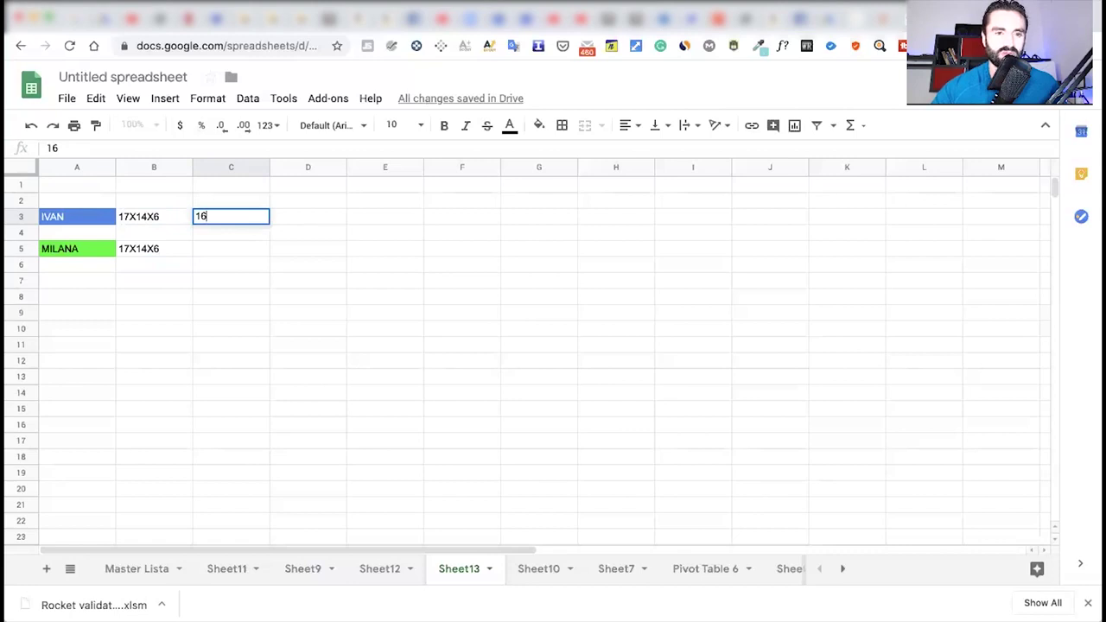
pyautogui.press('BackSpace')
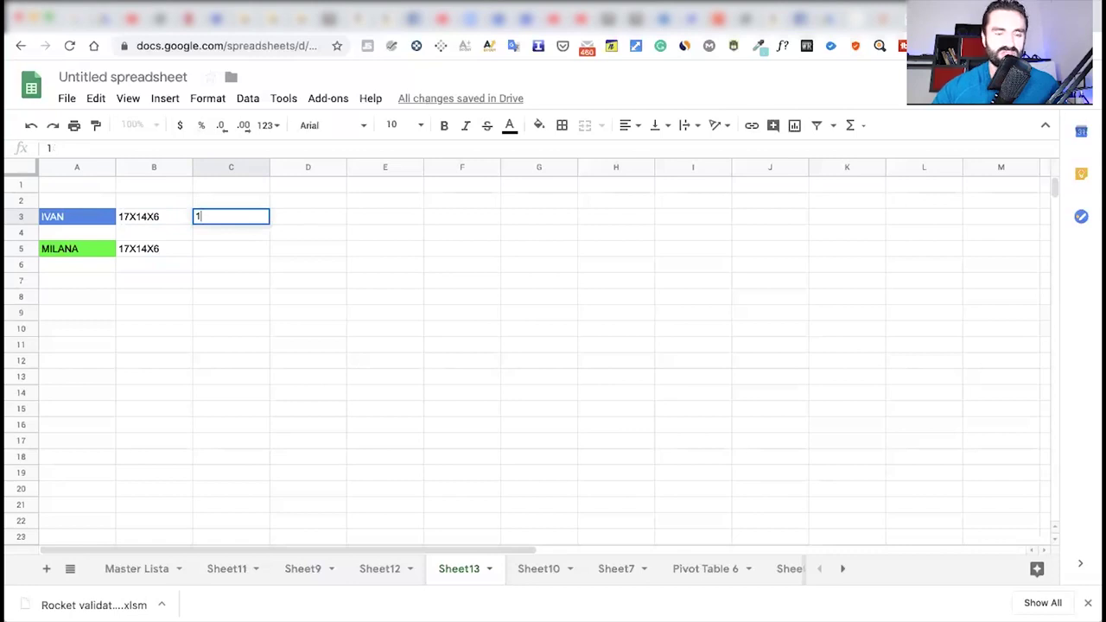
pyautogui.write('11')
pyautogui.press('BackSpace')
pyautogui.write('.1')
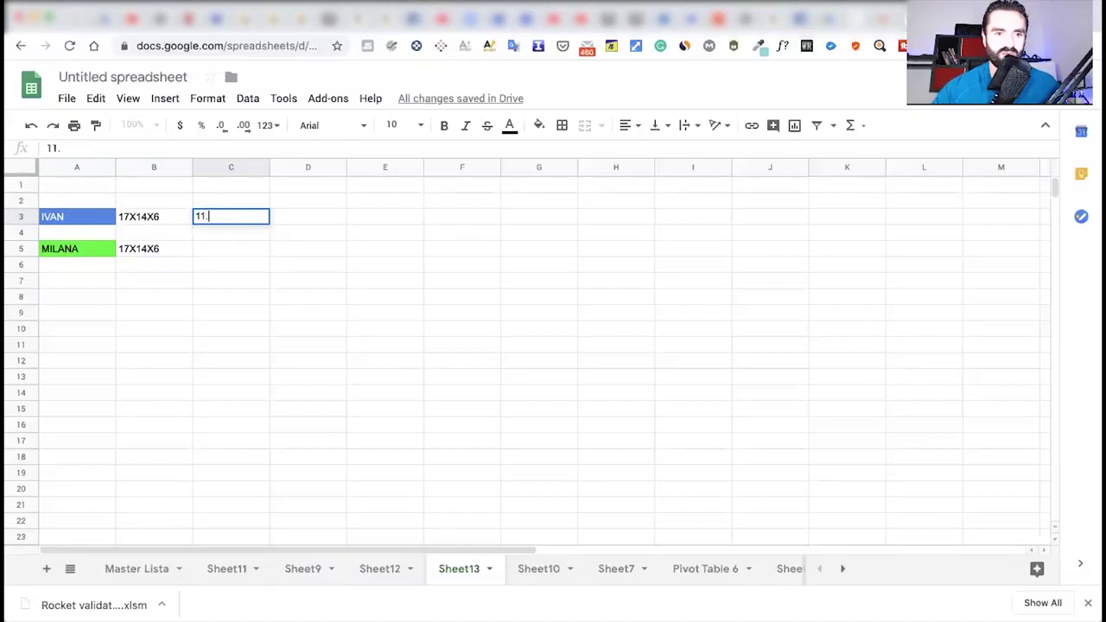
pyautogui.click(216, 245)
pyautogui.doubleClick(215, 245)
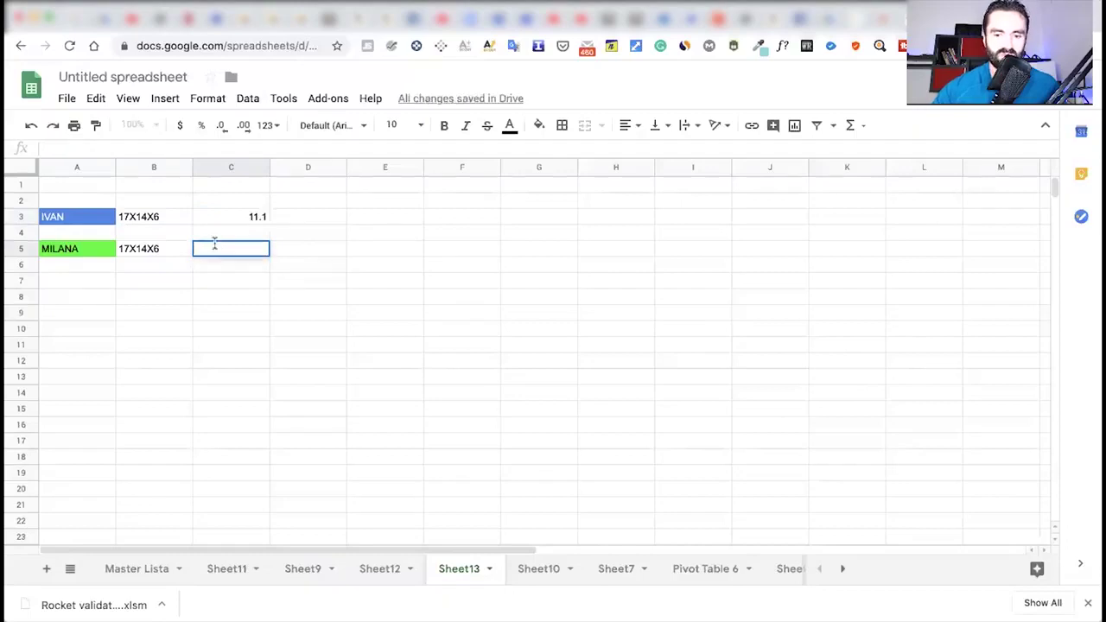
pyautogui.write('11')
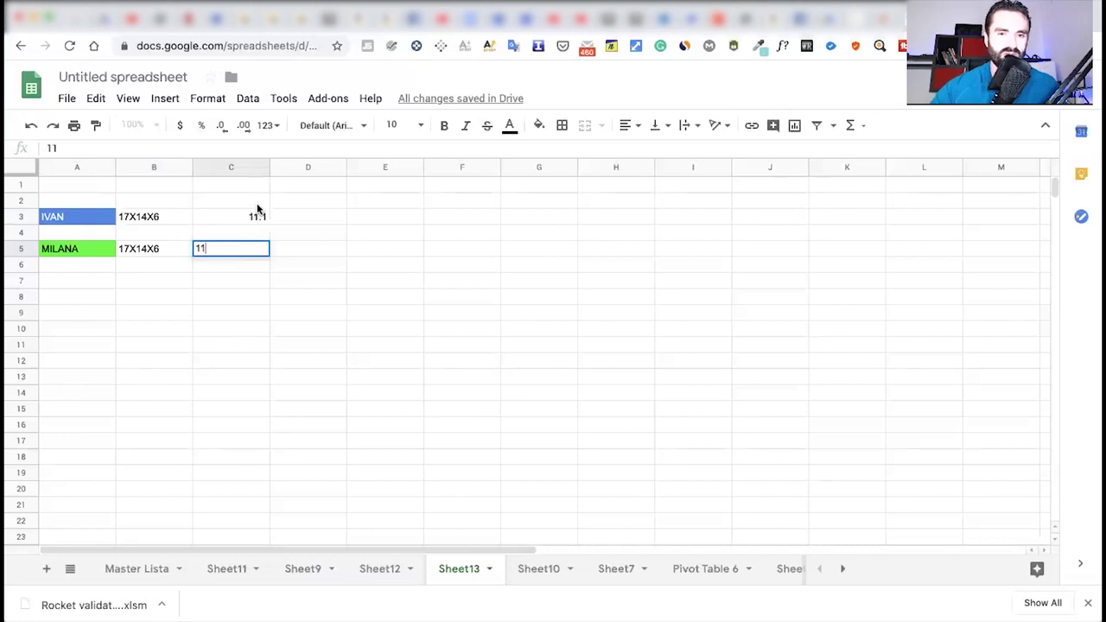
# - Change the value in cell C3 to 12.1 and the value in C5 to 12
pyautogui.click(255, 212)
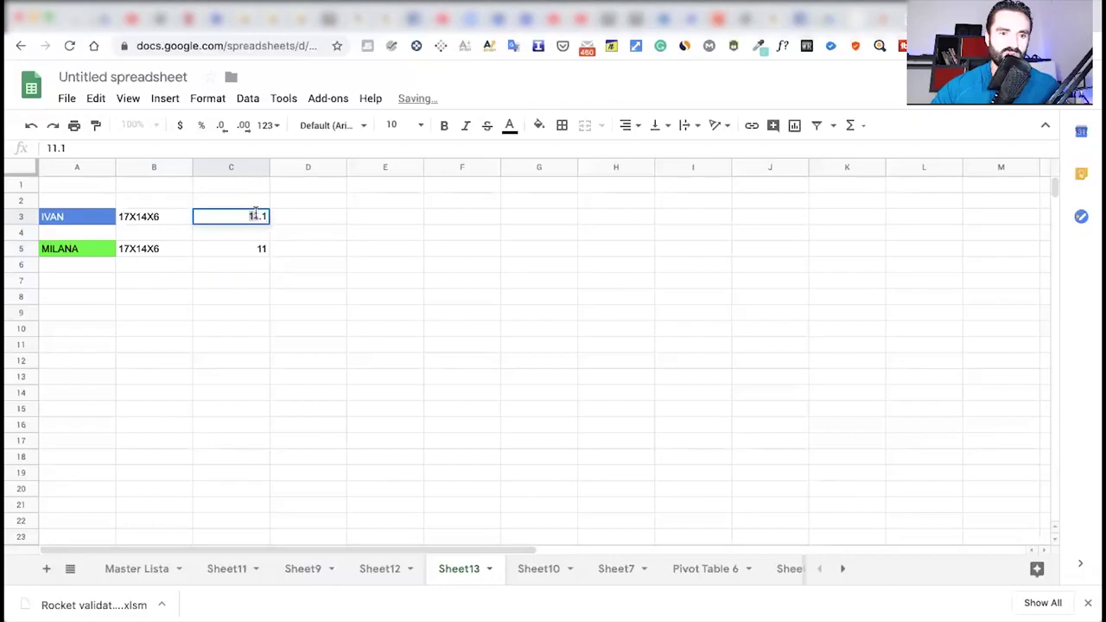
pyautogui.doubleClick(257, 214)
pyautogui.press('BackSpace')
pyautogui.write('2')
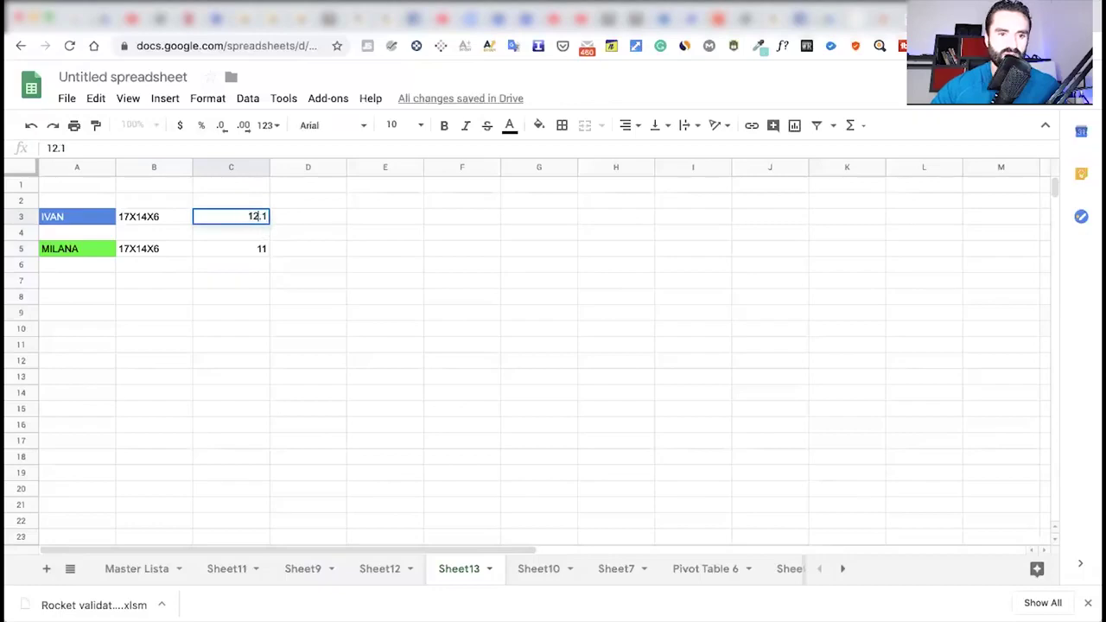
pyautogui.click(257, 248)
pyautogui.doubleClick(258, 248)
pyautogui.press('BackSpace')
pyautogui.write('2')
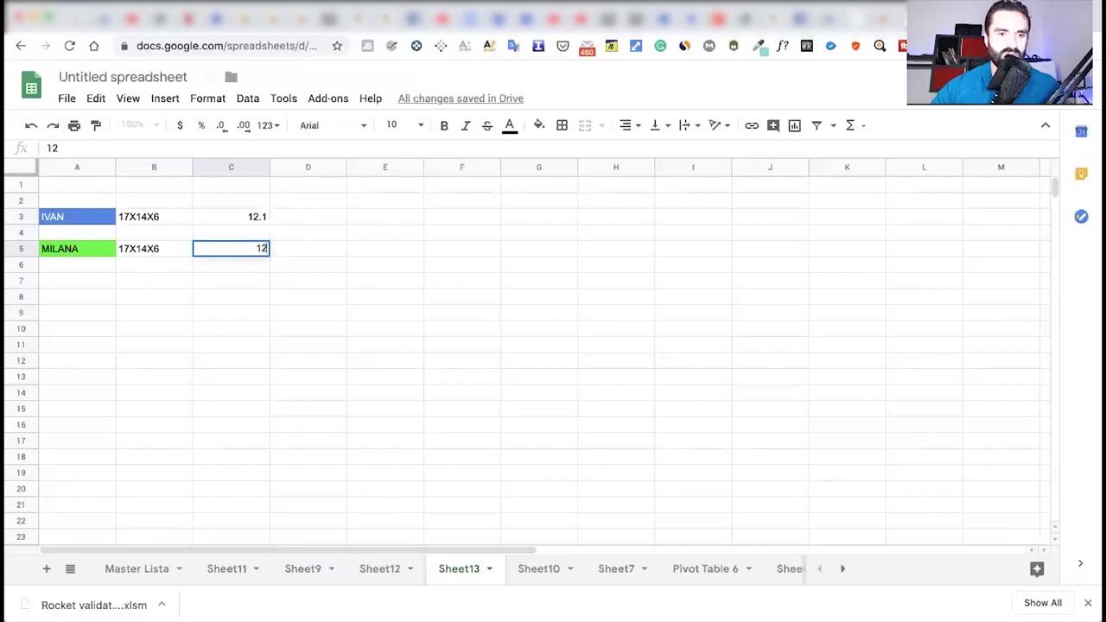
pyautogui.click(249, 267)
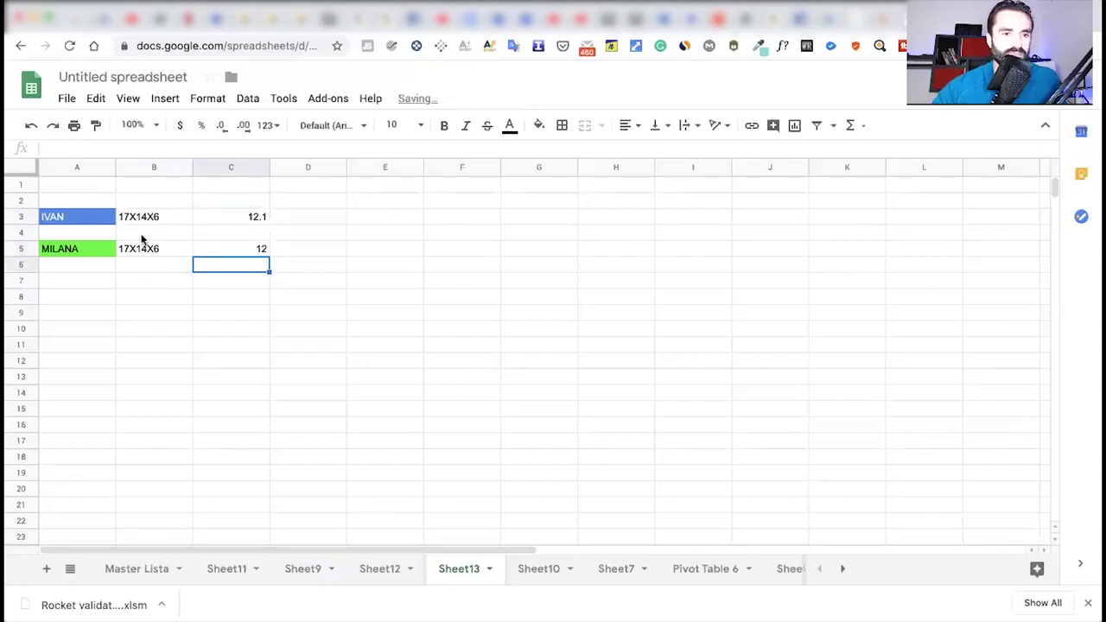
# - Remove the last letter from the name in cell A5
pyautogui.click(74, 251)
pyautogui.doubleClick(88, 248)
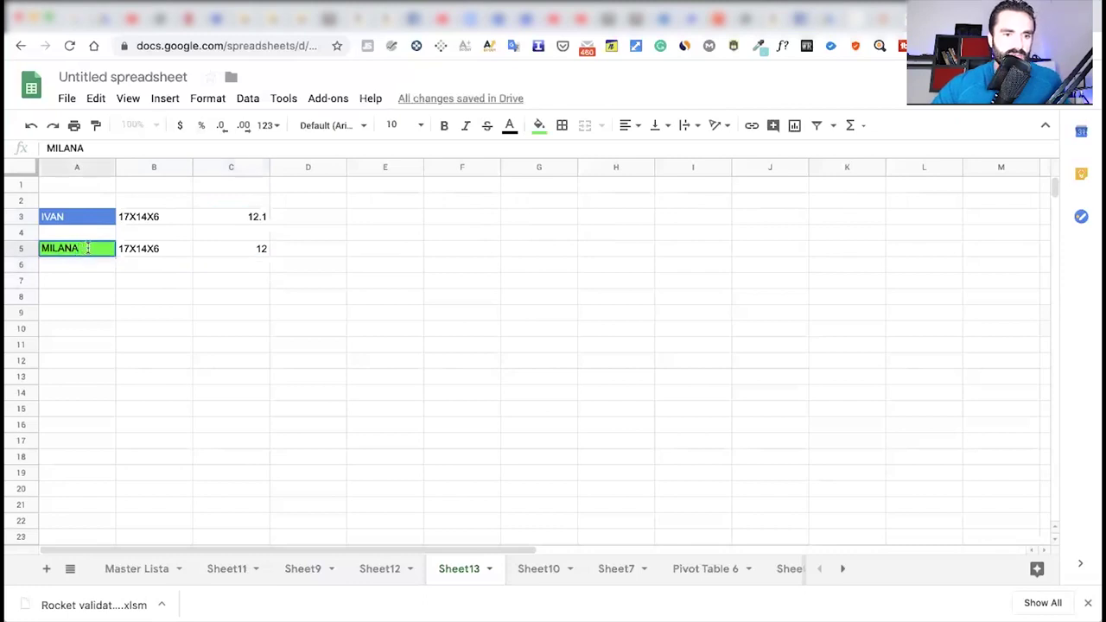
pyautogui.press('BackSpace')
pyautogui.click(229, 280)
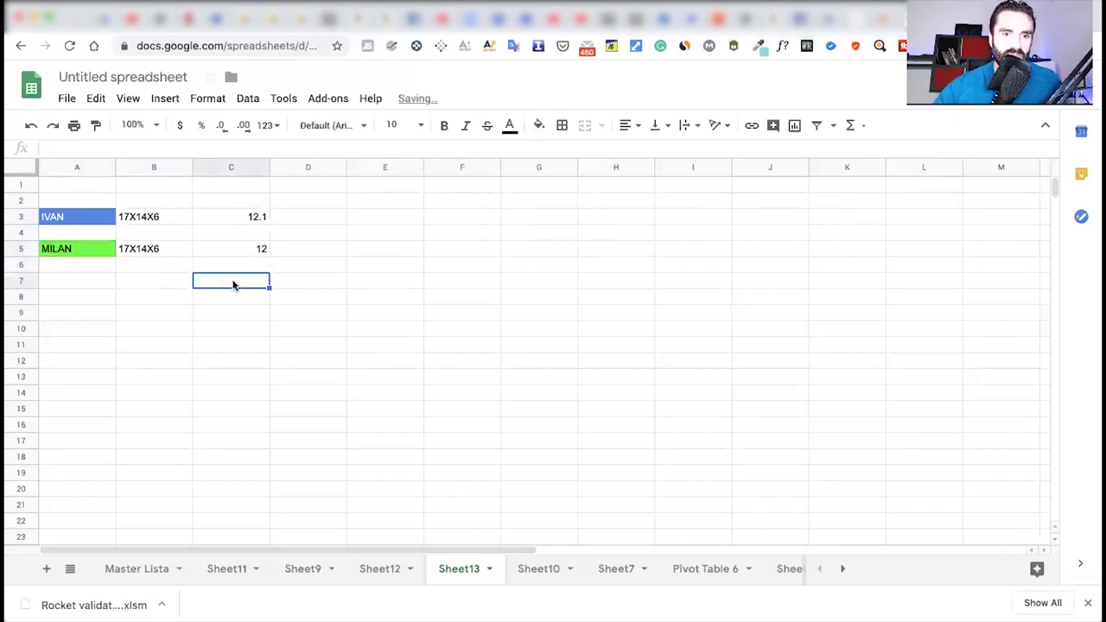
# - Enter the weight limit 16 OZ as the heading in cell D1
pyautogui.click(303, 218)
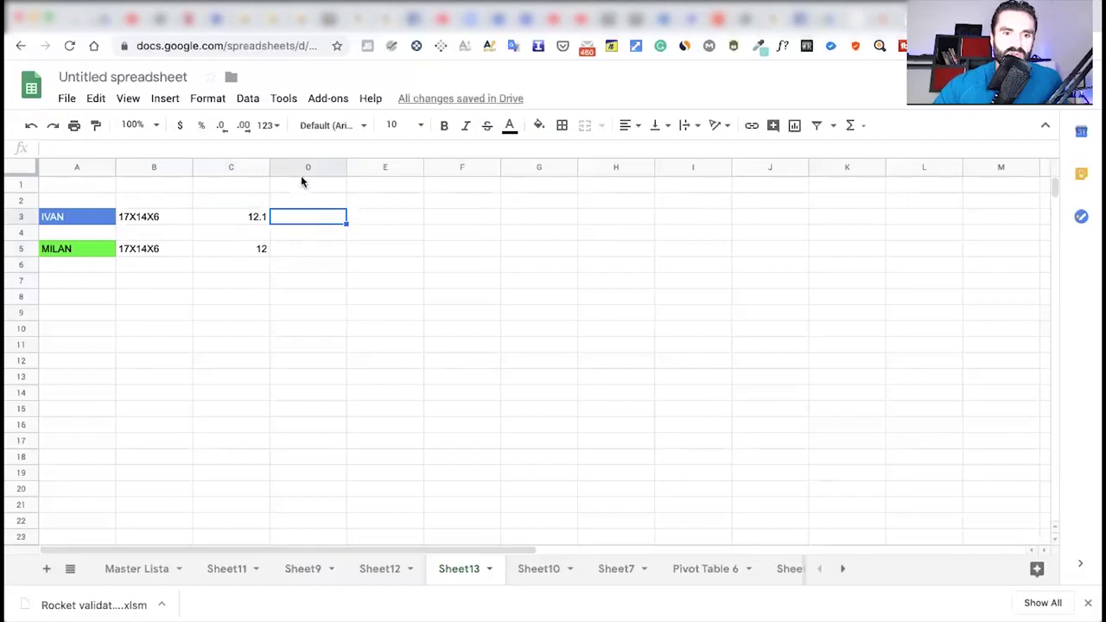
pyautogui.doubleClick(299, 185)
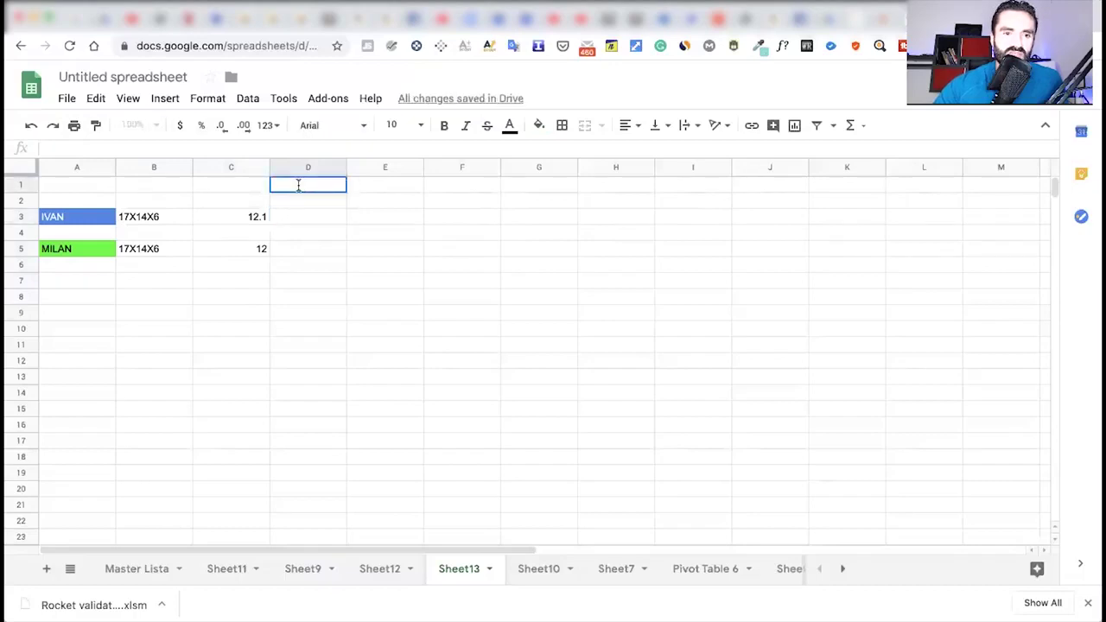
pyautogui.write('16')
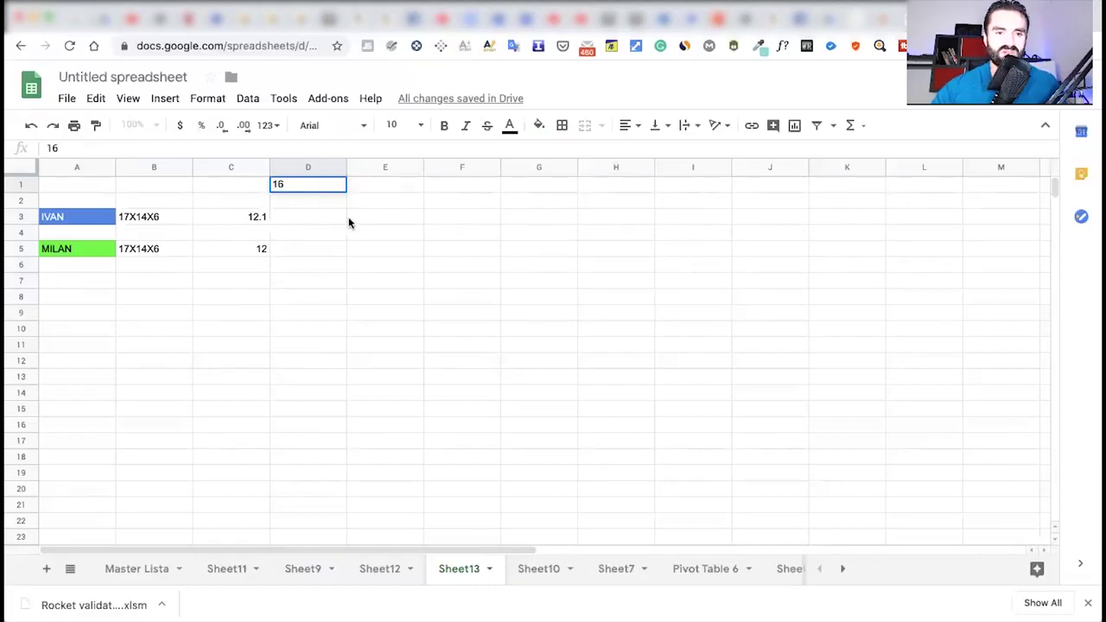
pyautogui.write(' OZ')
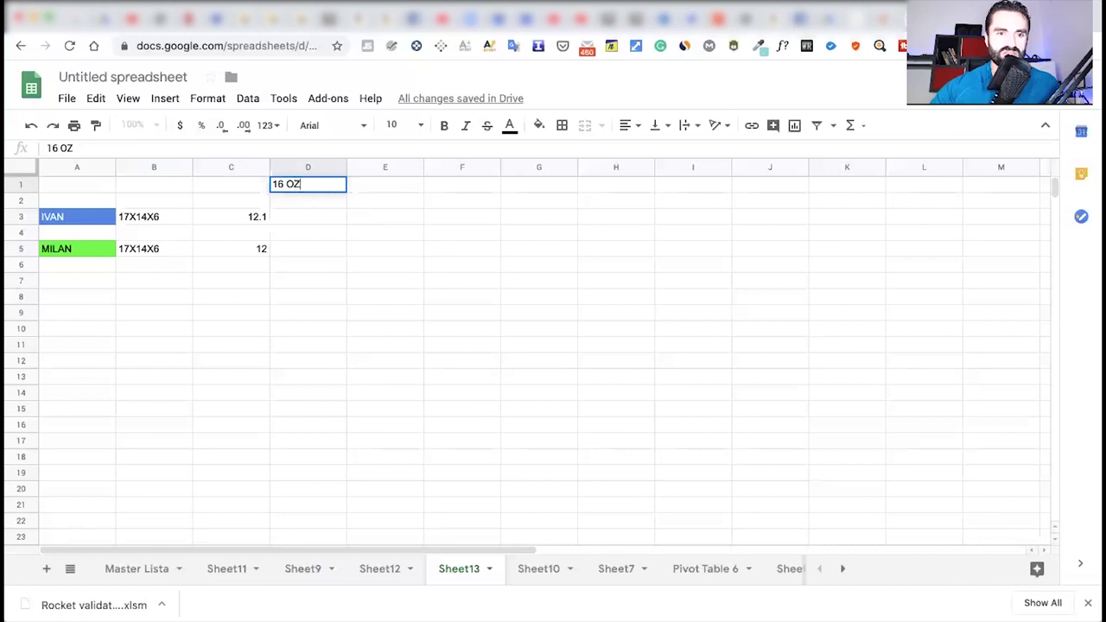
pyautogui.click(367, 249)
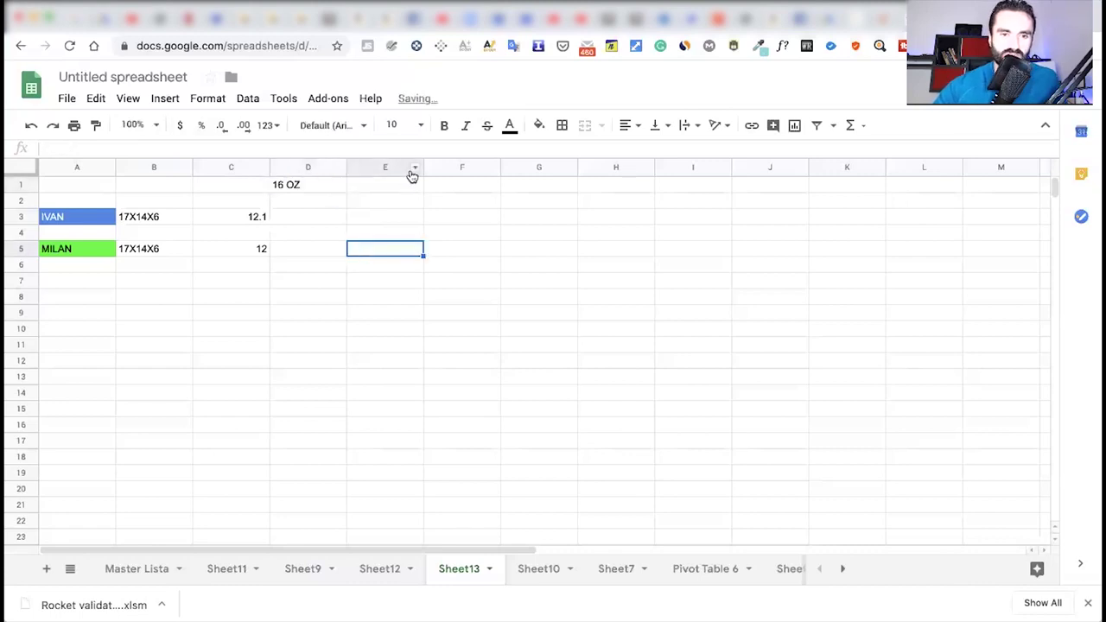
# - Enter 16 in cell E5 and 16.1 in cell E3 for the two sellers' rows
pyautogui.click(382, 187)
pyautogui.doubleClick(382, 187)
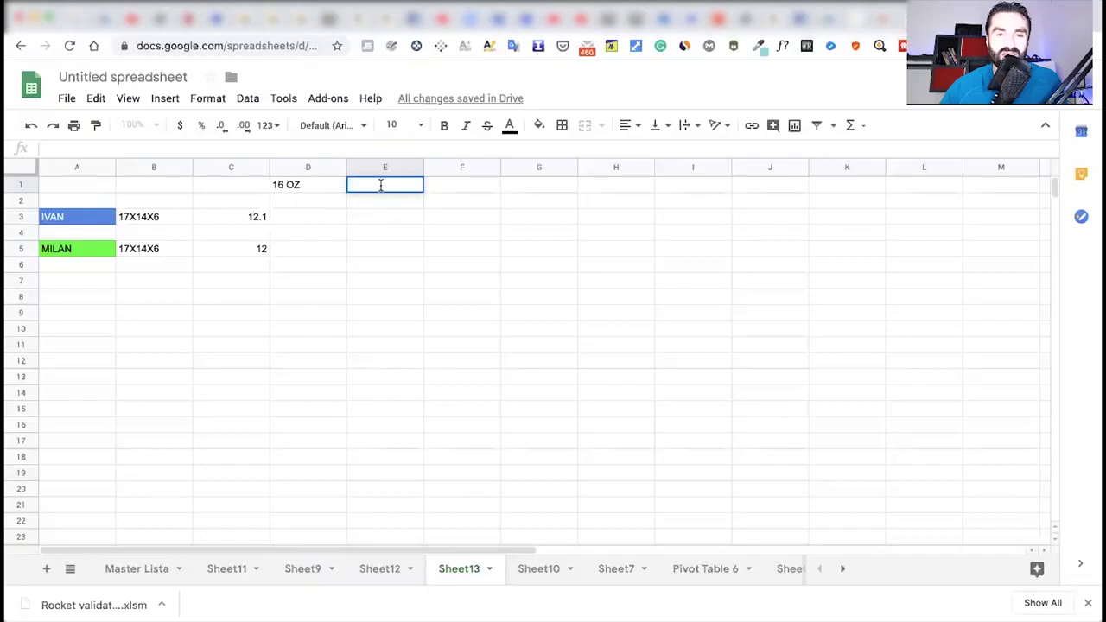
pyautogui.doubleClick(380, 185)
pyautogui.click(371, 250)
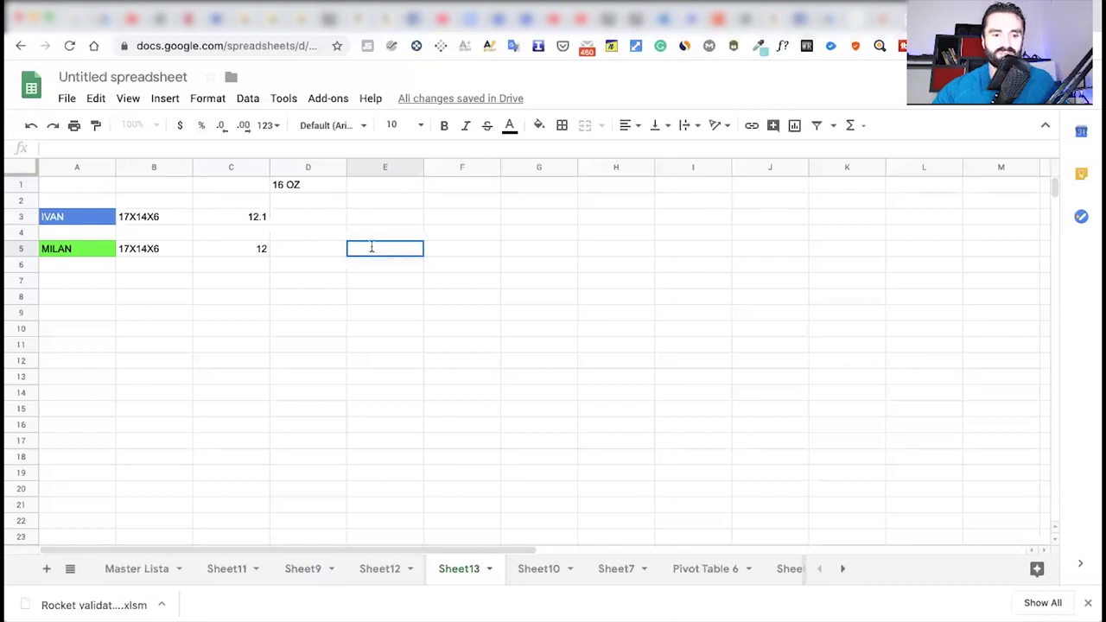
pyautogui.write('16')
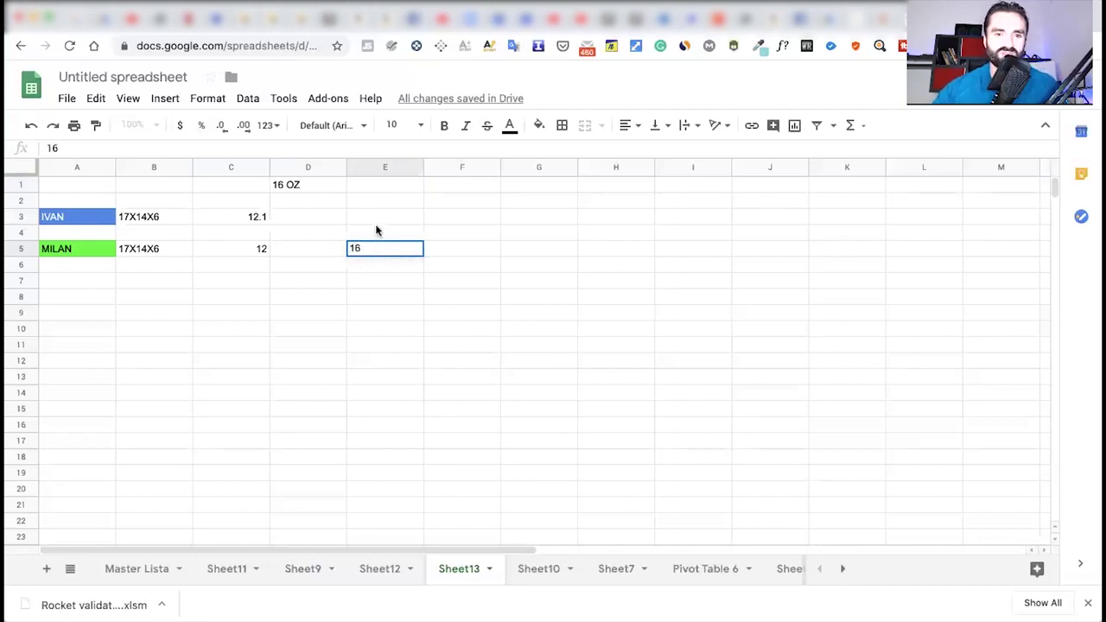
pyautogui.click(377, 218)
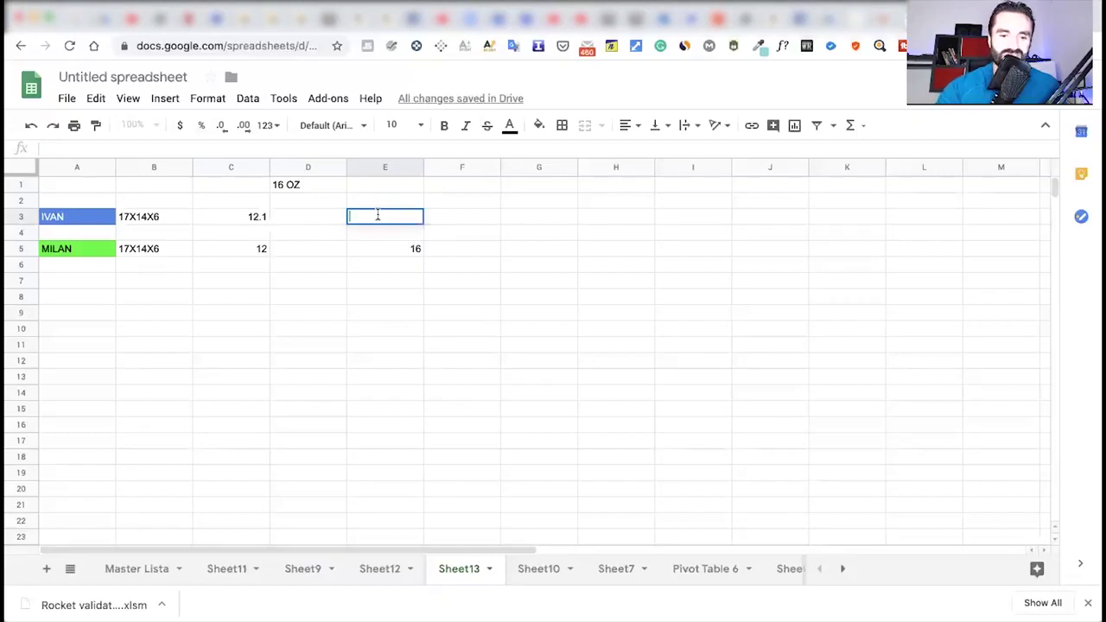
pyautogui.write('16.1')
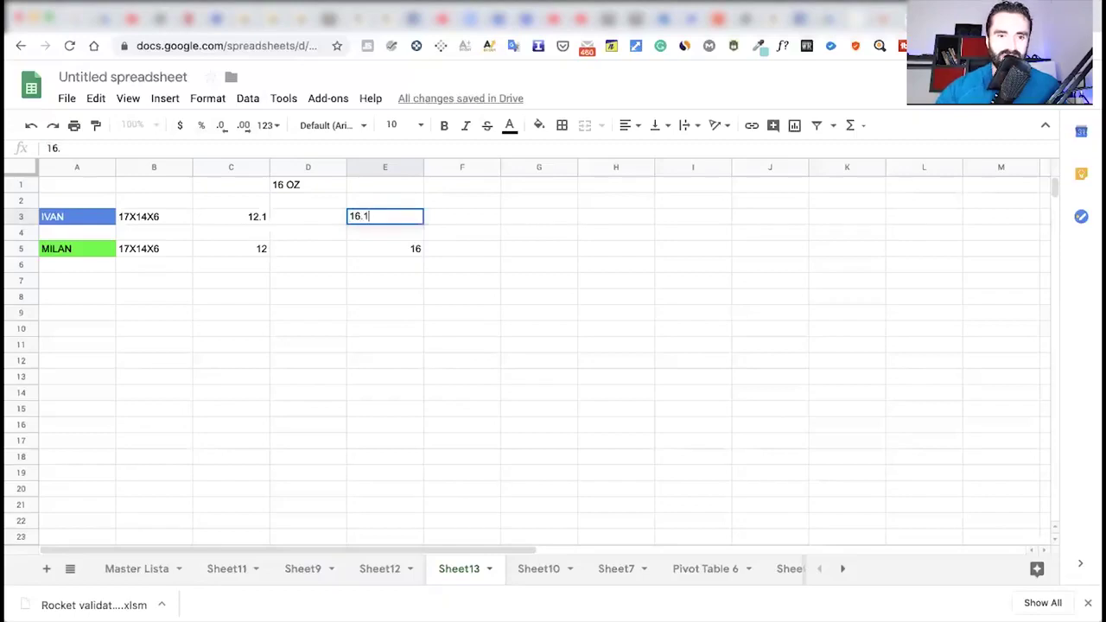
pyautogui.click(381, 190)
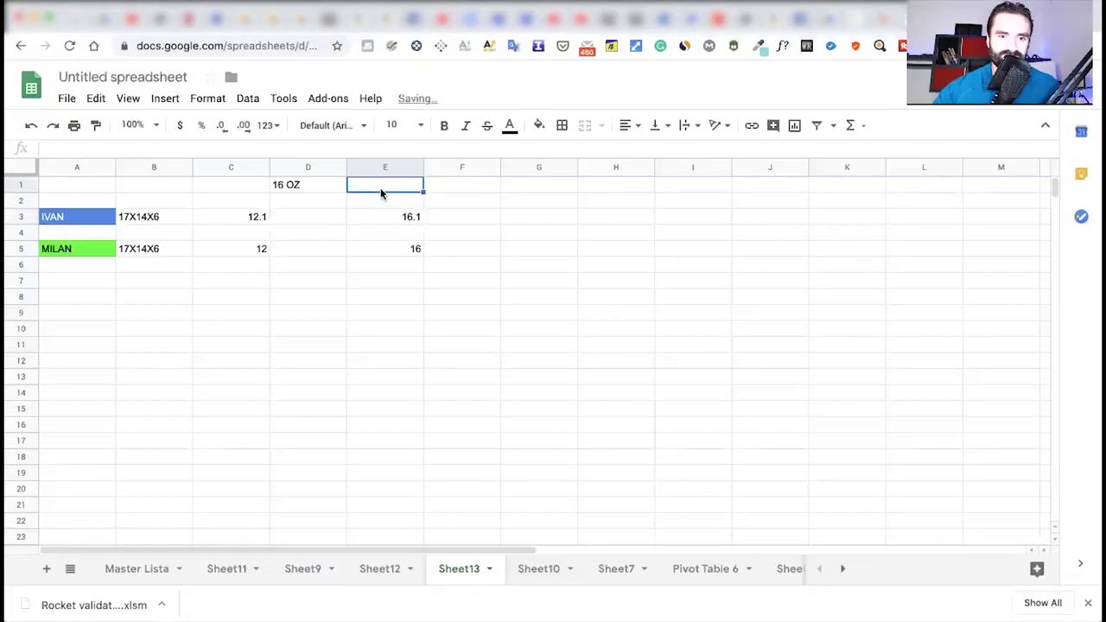
pyautogui.write('STVA')
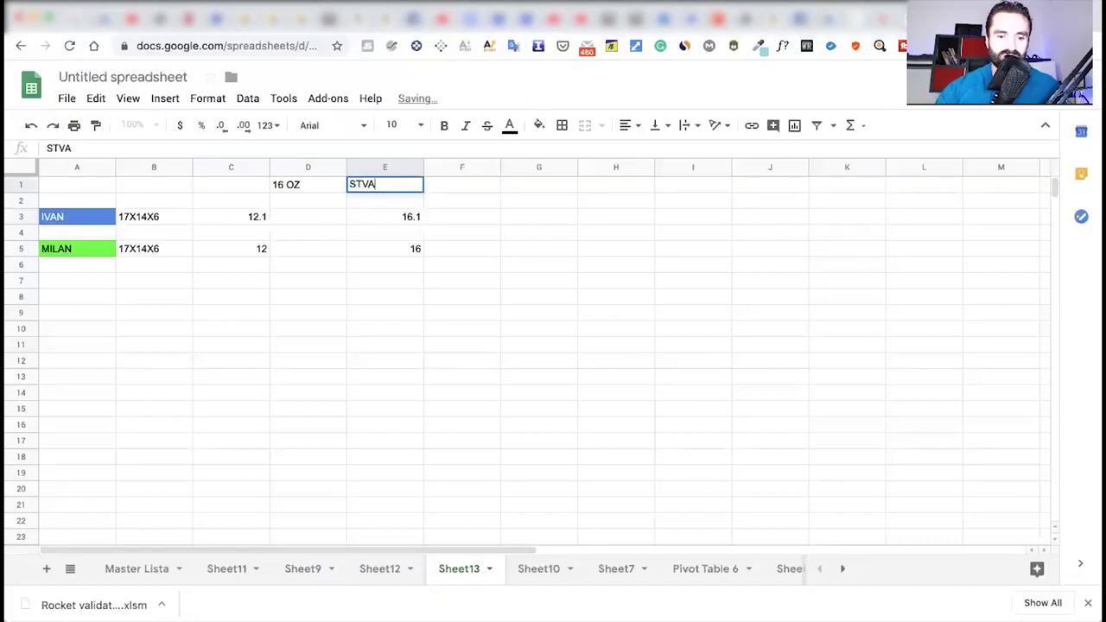
pyautogui.write('RNA TEZIN')
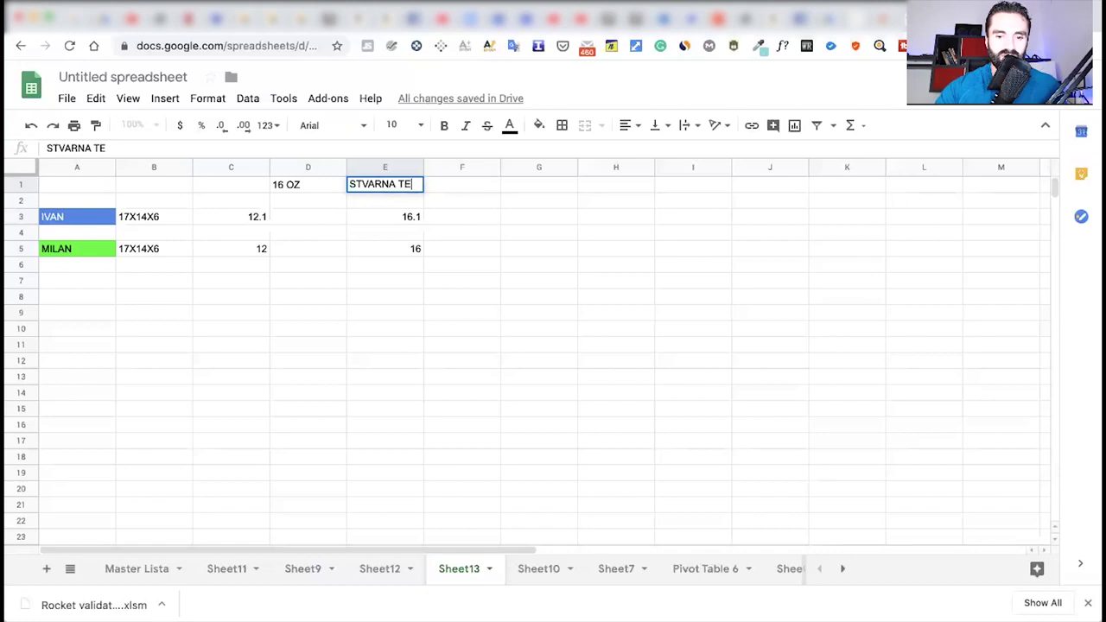
pyautogui.press('BackSpace')
pyautogui.press('BackSpace')
pyautogui.press('BackSpace')
pyautogui.press('BackSpace')
pyautogui.press('BackSpace')
pyautogui.press('BackSpace')
pyautogui.press('BackSpace')
pyautogui.press('BackSpace')
pyautogui.press('BackSpace')
pyautogui.press('BackSpace')
pyautogui.press('BackSpace')
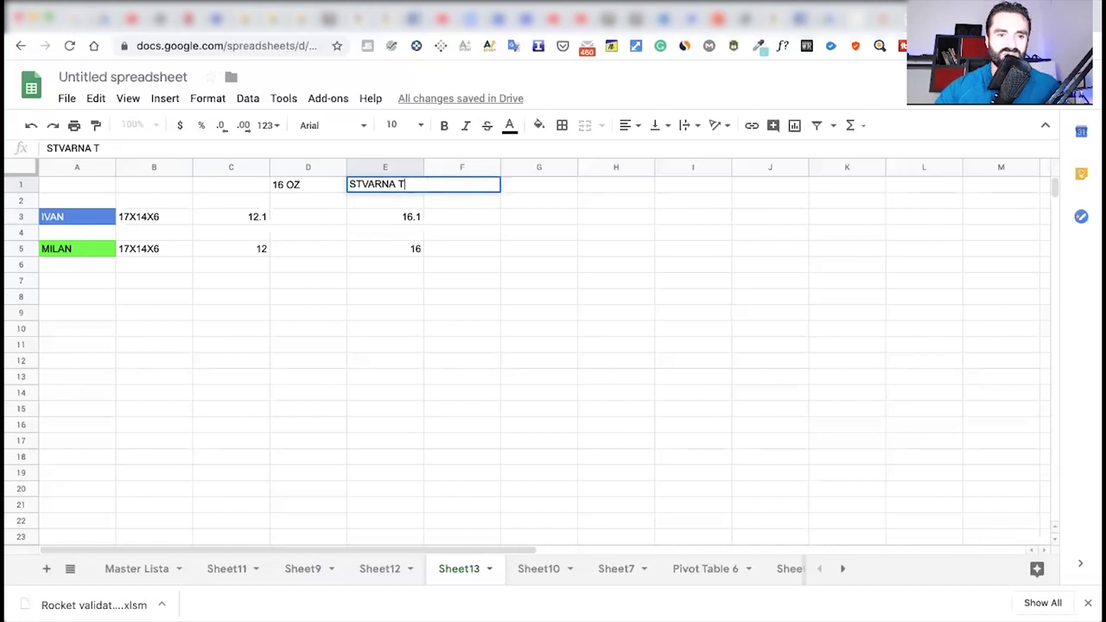
pyautogui.press('BackSpace')
pyautogui.press('BackSpace')
# - Enter the heading TEZINA SA +4ONZ in cell E1 and widen column E to fit it
pyautogui.write('TEZINA SA')
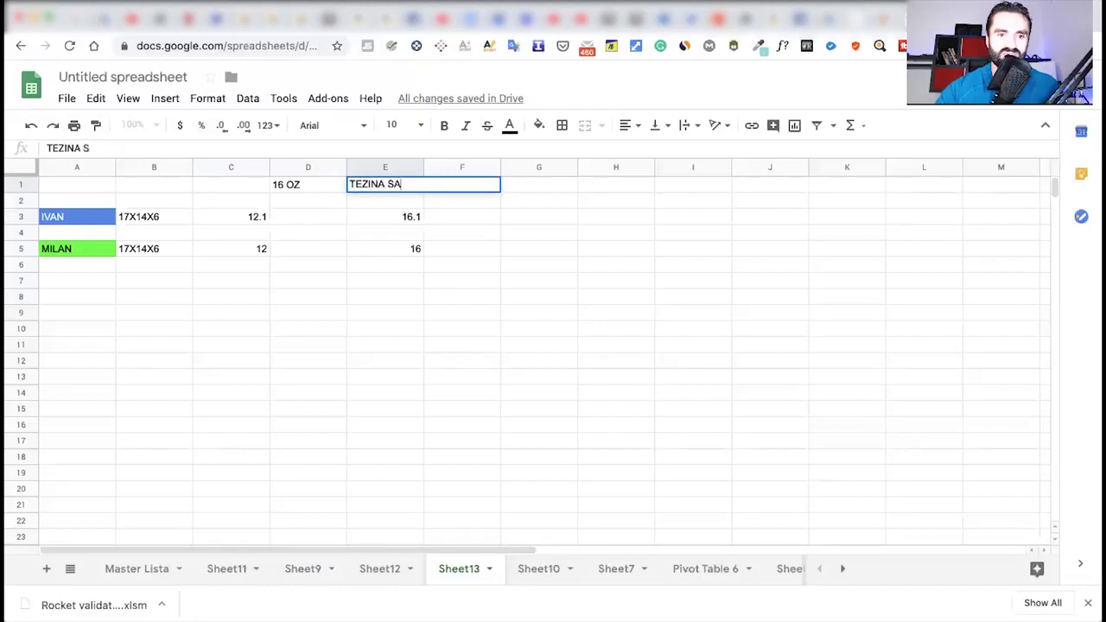
pyautogui.write(' +4ONZ')
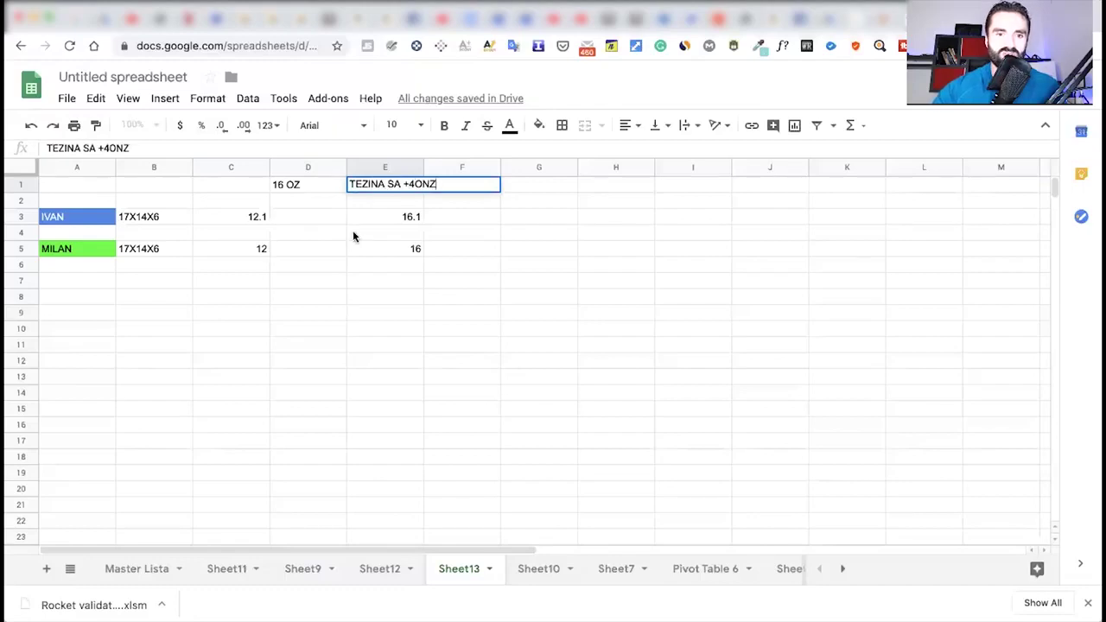
pyautogui.click(353, 236)
pyautogui.moveTo(424, 167); pyautogui.dragTo(479, 170)
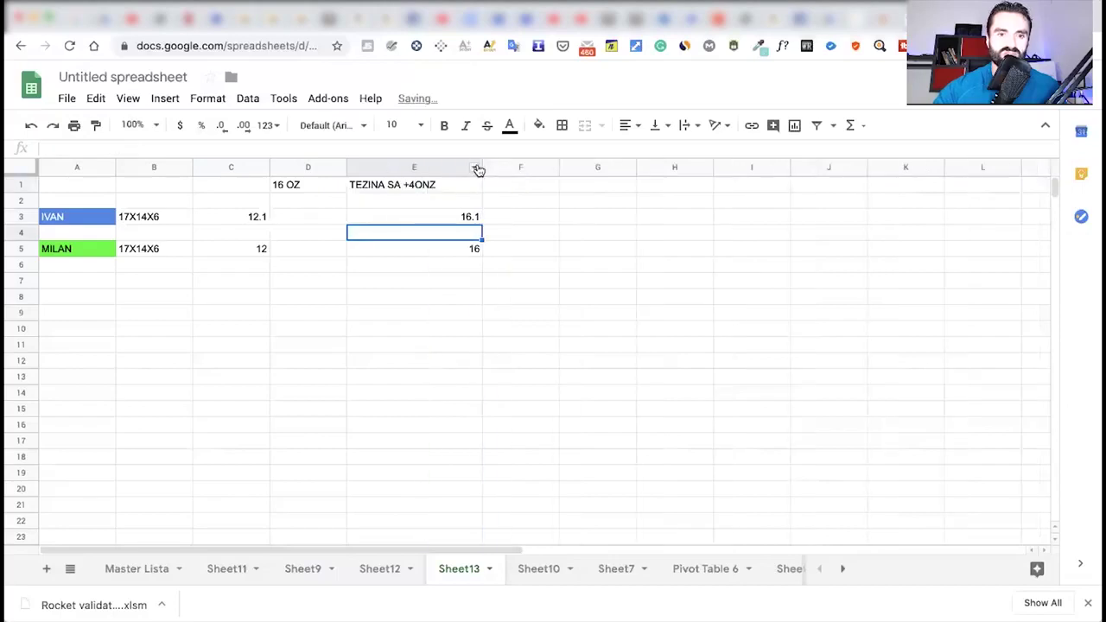
# - Enter the heading STVARNA TEZINA in cell C1 and widen column C to fit it
pyautogui.doubleClick(228, 182)
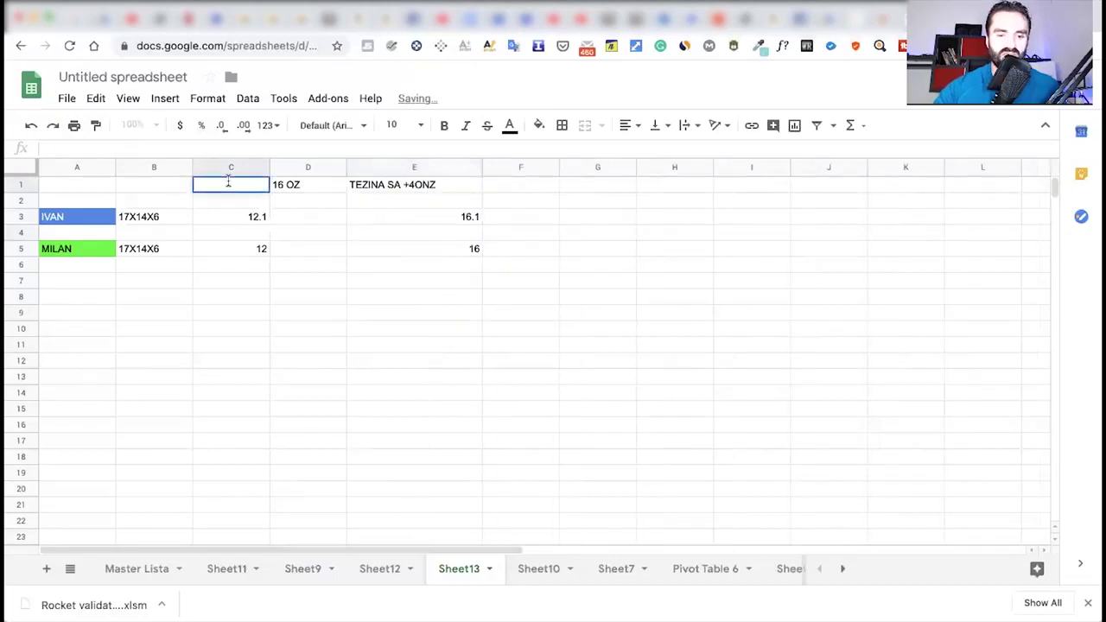
pyautogui.write('STVARNA TE')
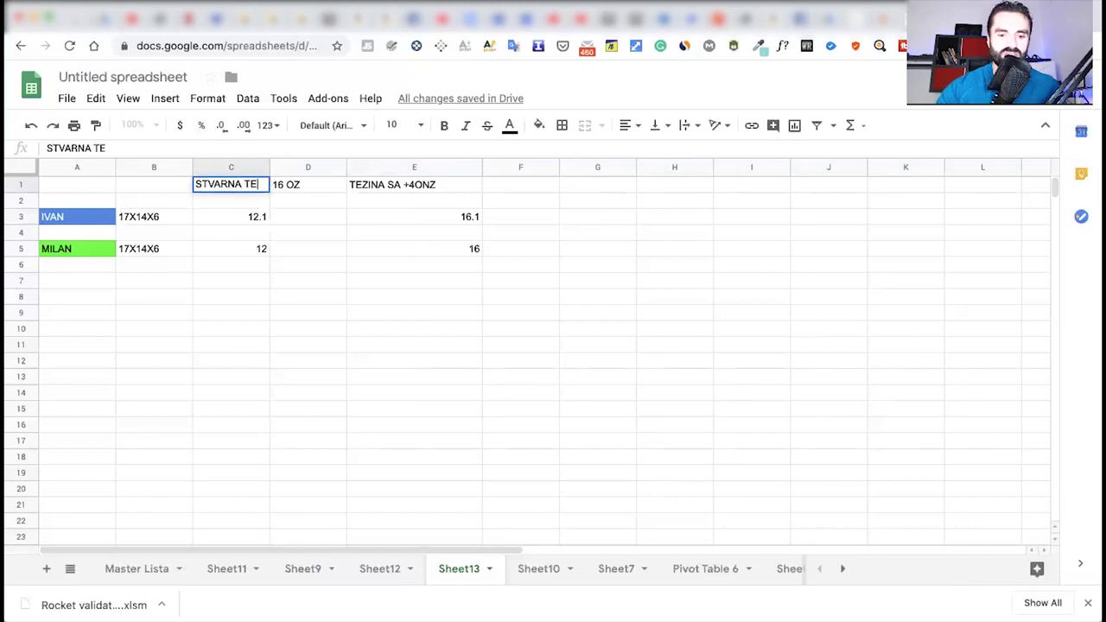
pyautogui.write('ZINA')
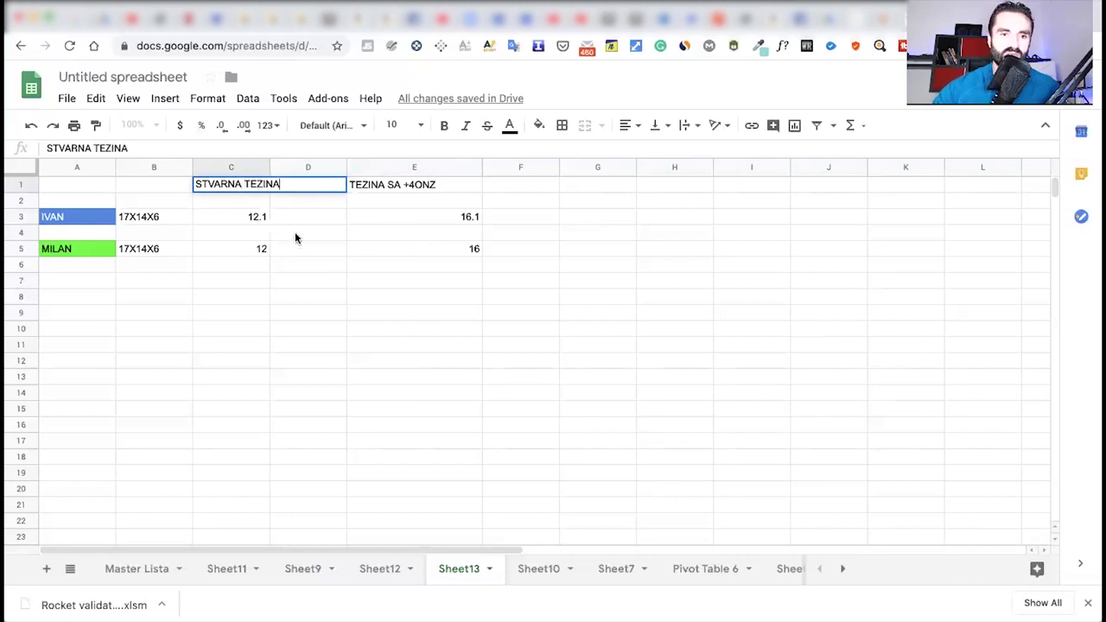
pyautogui.click(295, 232)
pyautogui.moveTo(268, 166); pyautogui.dragTo(294, 164)
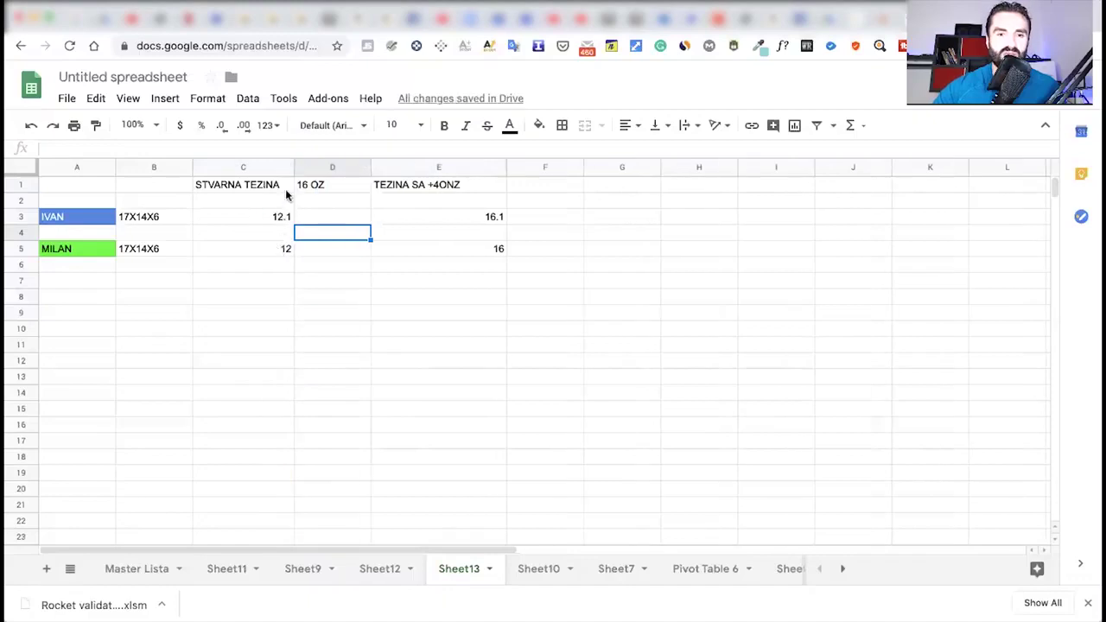
# - Fill cells D1 to D5 with a light red background colour
pyautogui.click(489, 217)
pyautogui.click(329, 185)
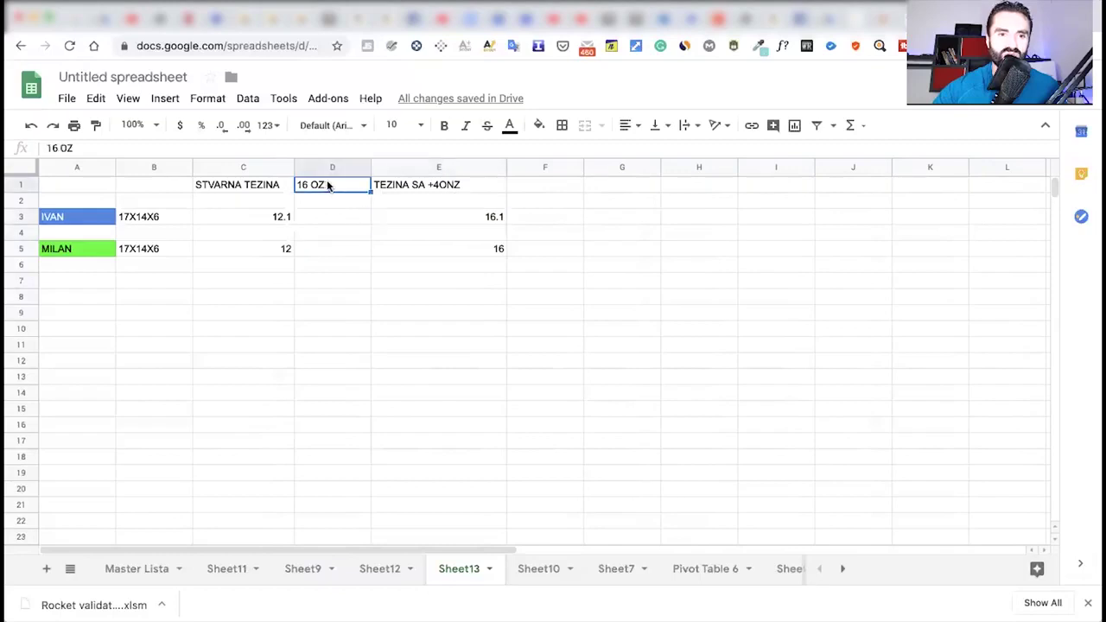
pyautogui.keyDown('shift'); pyautogui.click(332, 254); pyautogui.keyUp('shift')
pyautogui.click(539, 126)
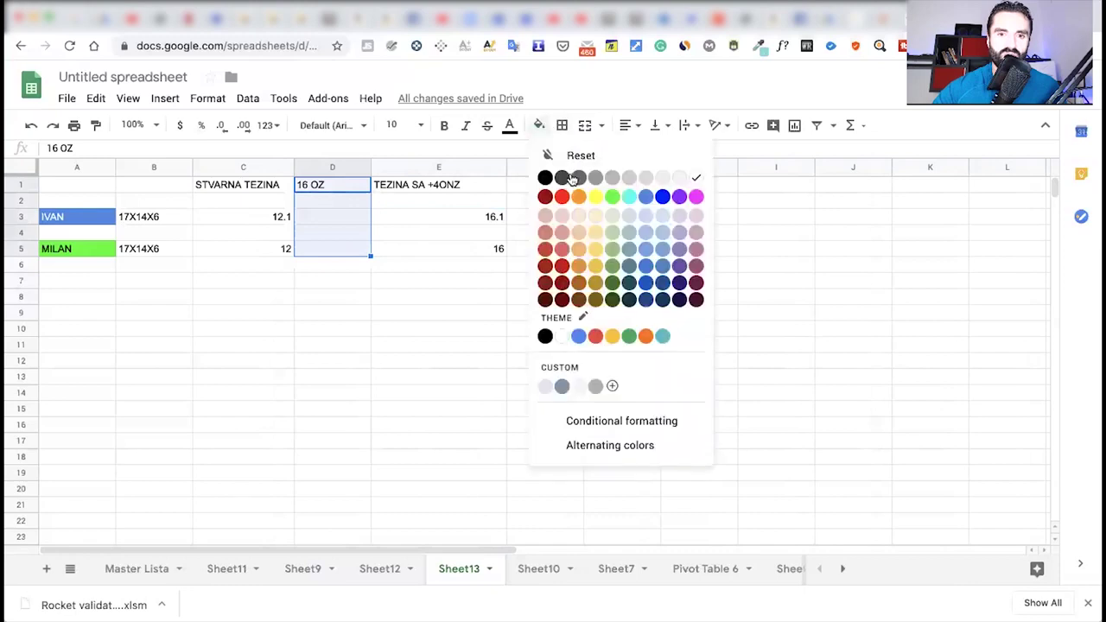
pyautogui.click(560, 266)
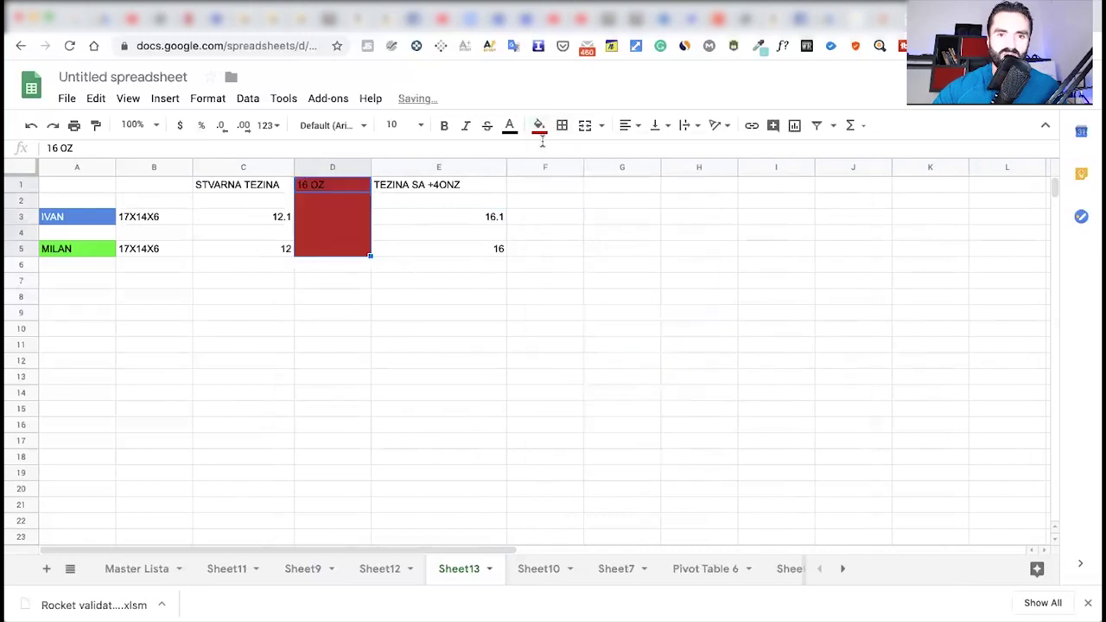
pyautogui.click(539, 127)
pyautogui.click(562, 241)
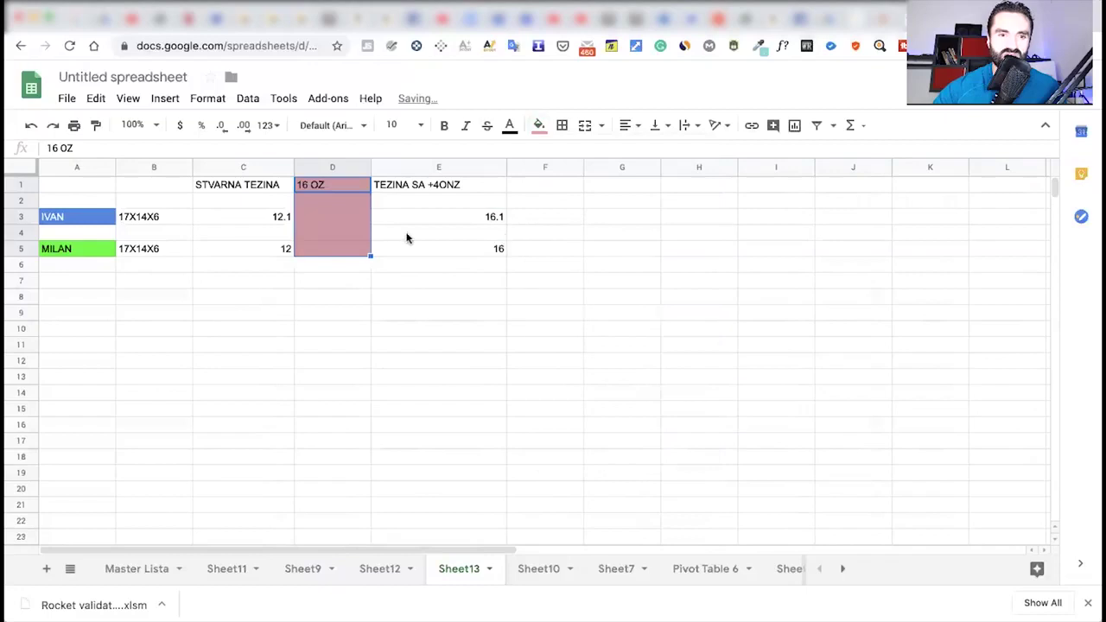
pyautogui.click(391, 234)
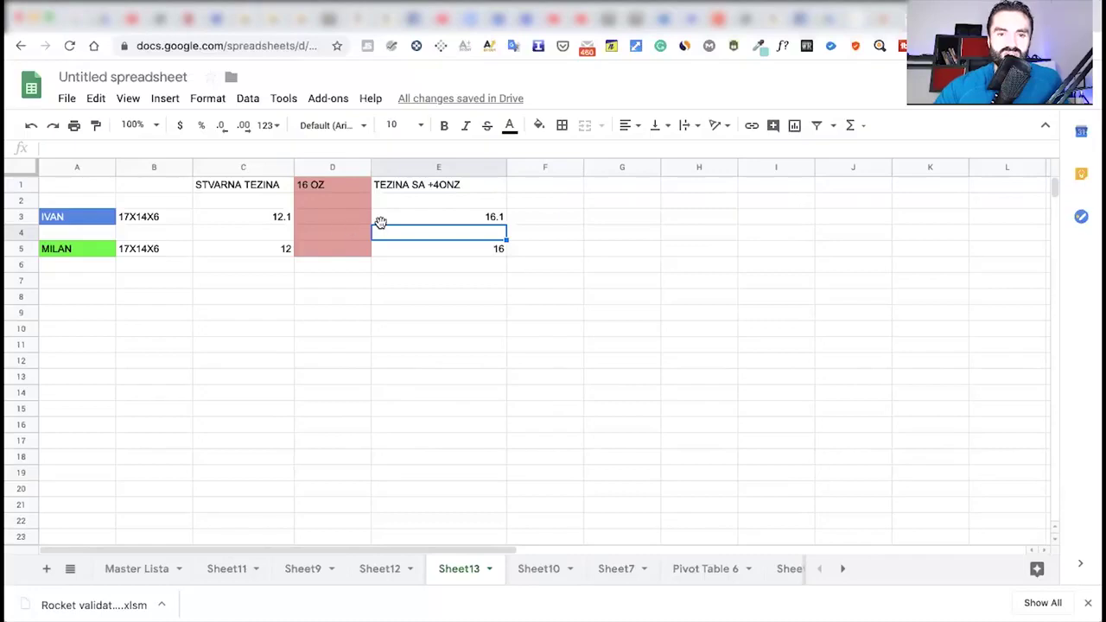
pyautogui.click(469, 216)
pyautogui.click(255, 216)
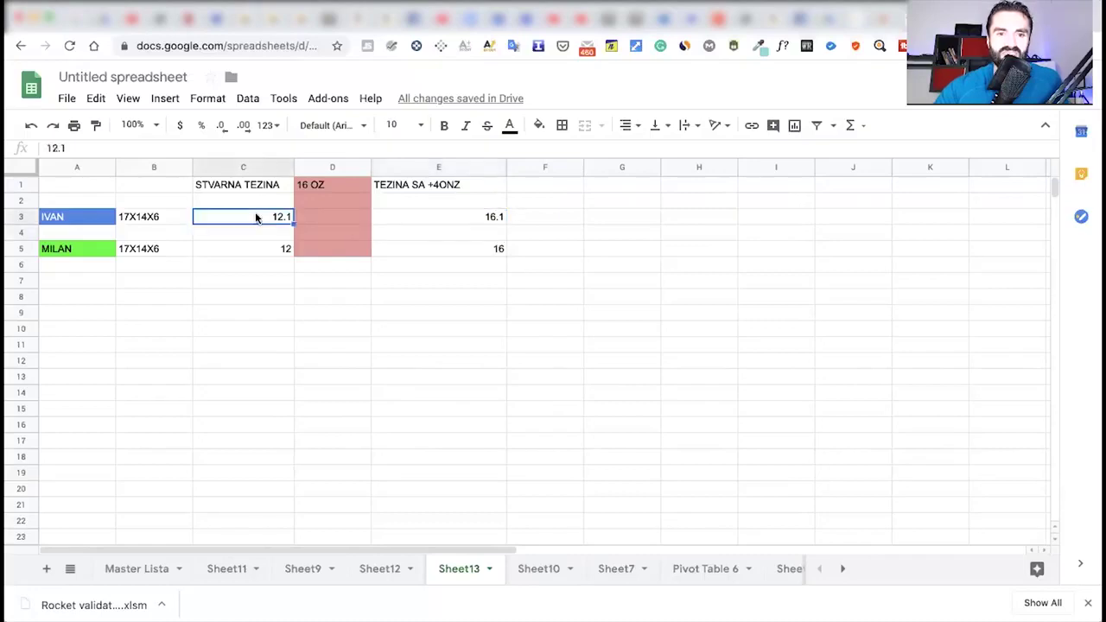
pyautogui.click(480, 217)
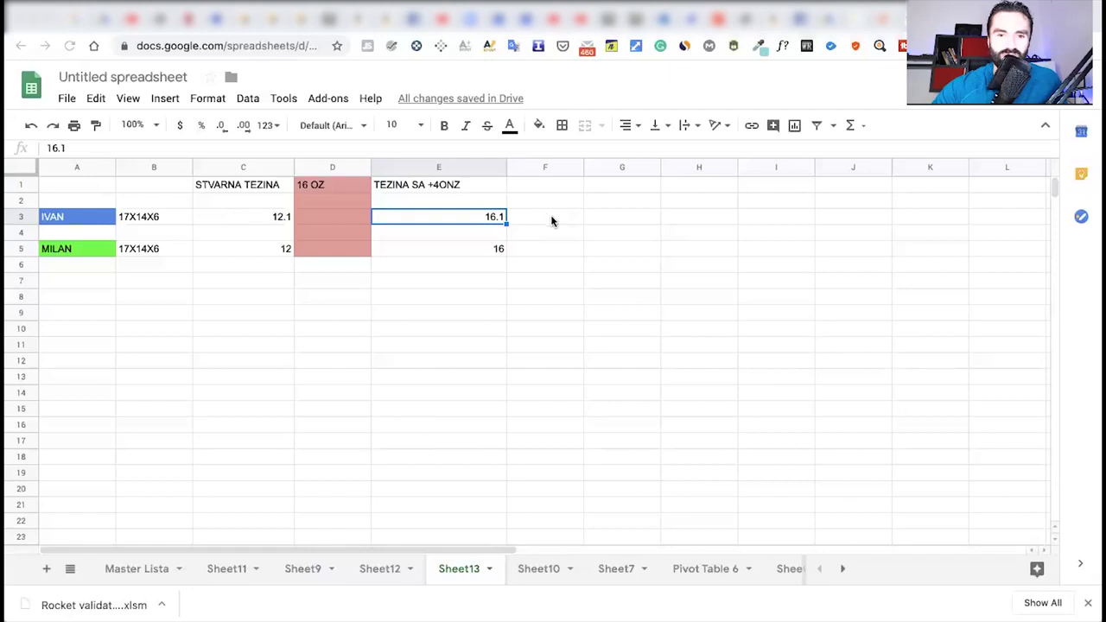
# - Enter the heading VOLUMETRISKA TEZINA in cell F1
pyautogui.doubleClick(550, 184)
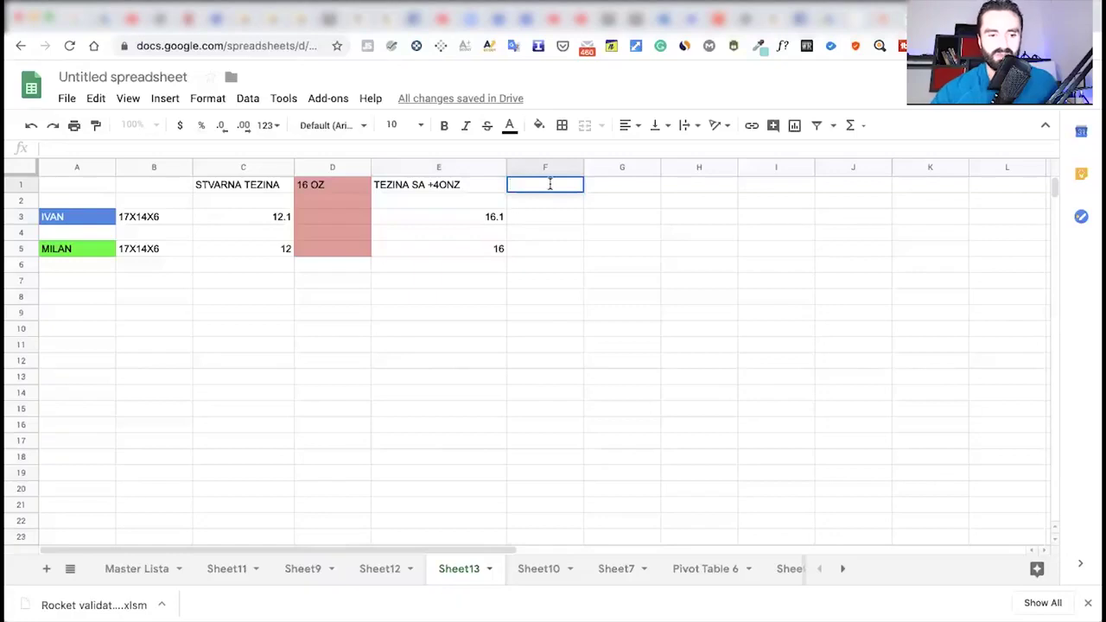
pyautogui.write('DI')
pyautogui.press('BackSpace')
pyautogui.press('BackSpace')
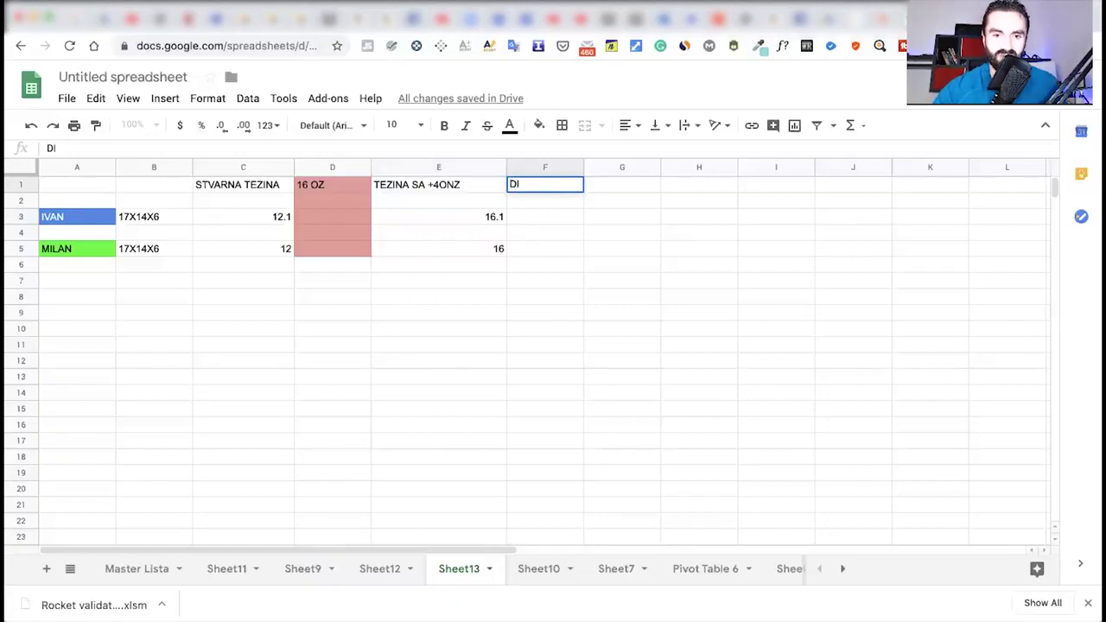
pyautogui.write('VOLUMEN')
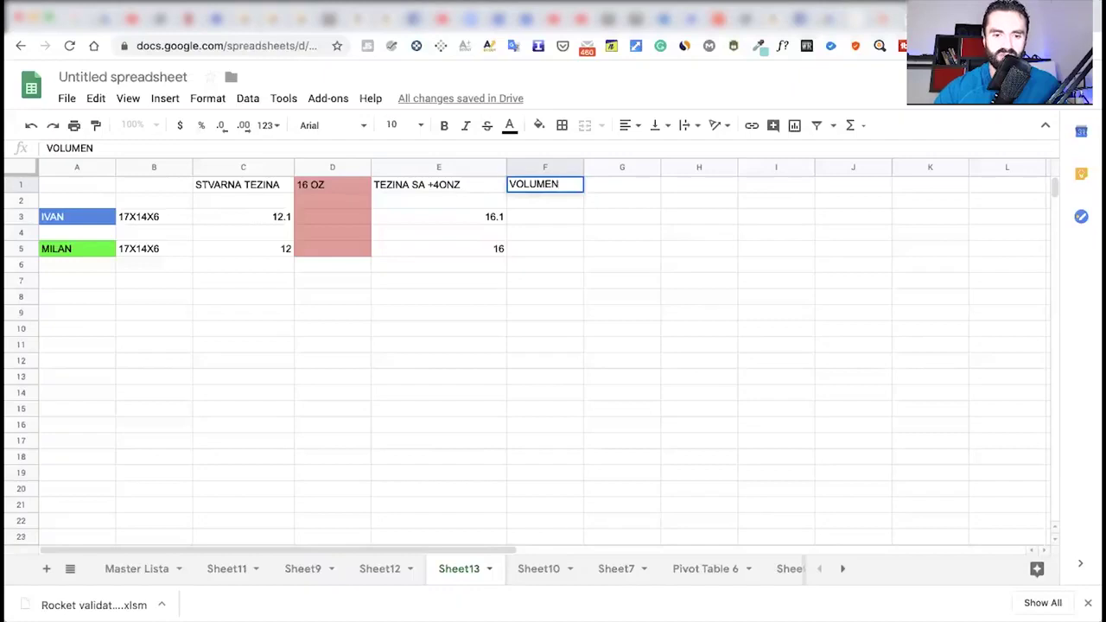
pyautogui.press('BackSpace')
pyautogui.write('TRISKA TEZINA')
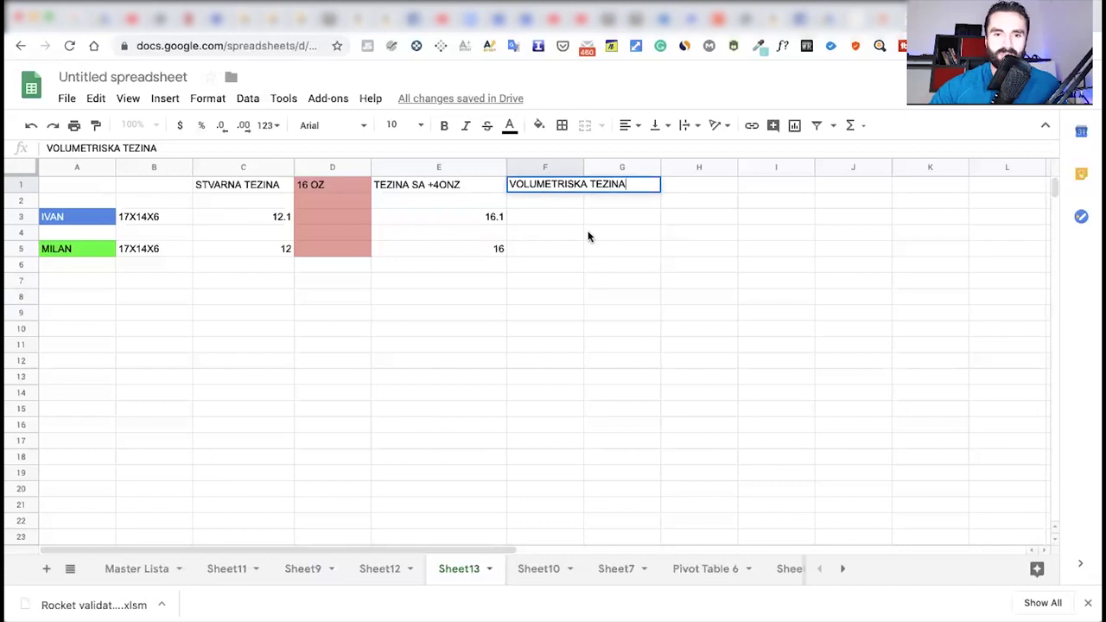
# - Enter 11 in cell F3 and widen column F to fit its heading
pyautogui.click(535, 213)
pyautogui.write('11')
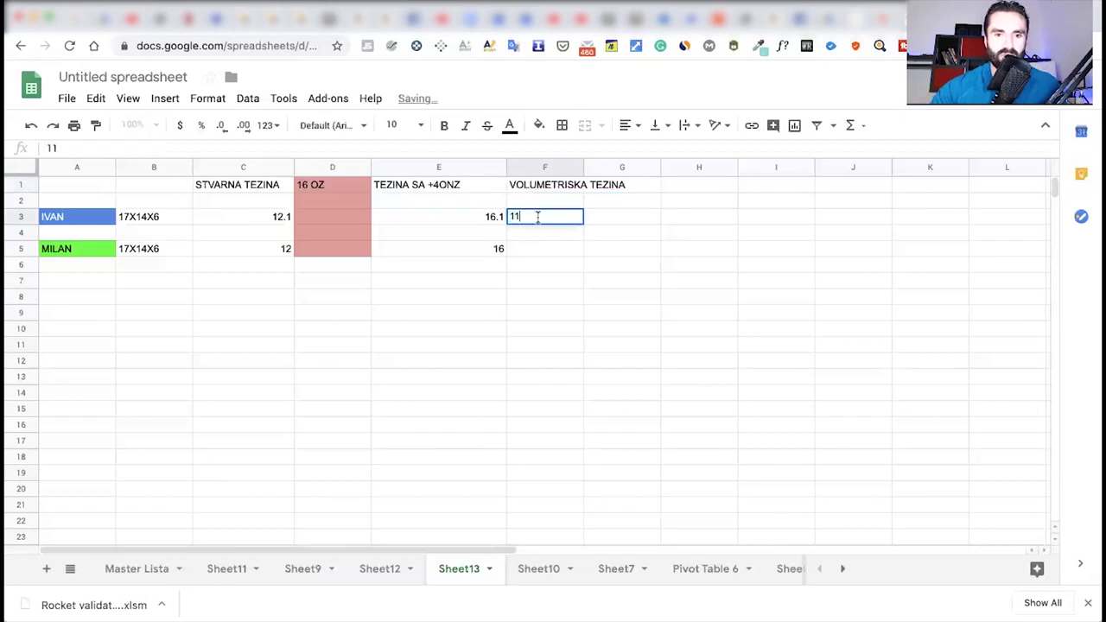
pyautogui.click(612, 248)
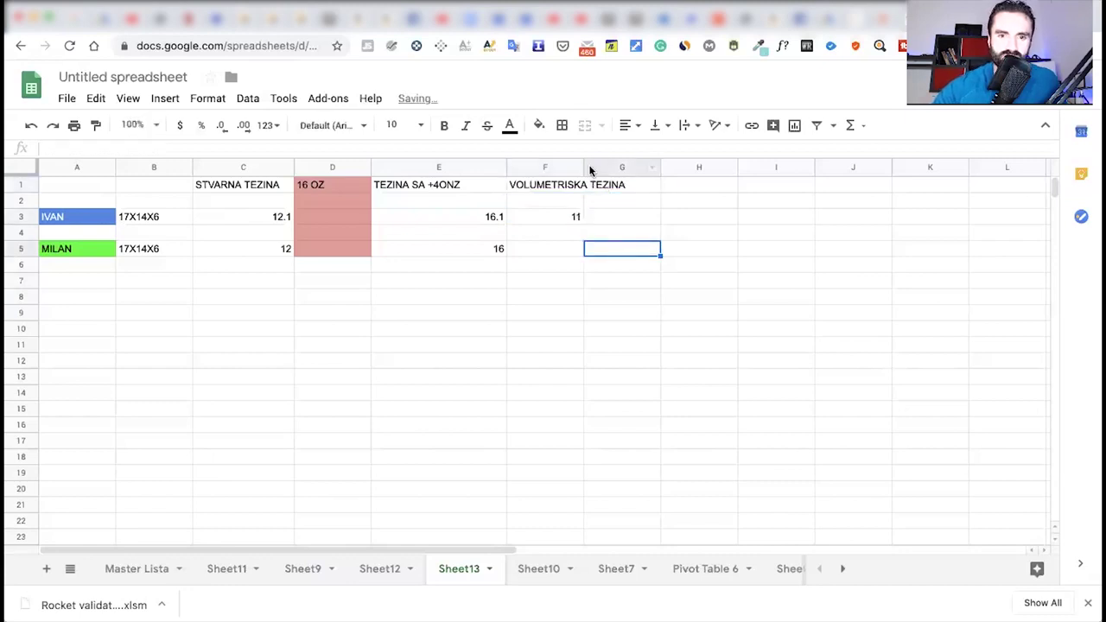
pyautogui.moveTo(585, 166); pyautogui.dragTo(629, 166)
pyautogui.click(603, 249)
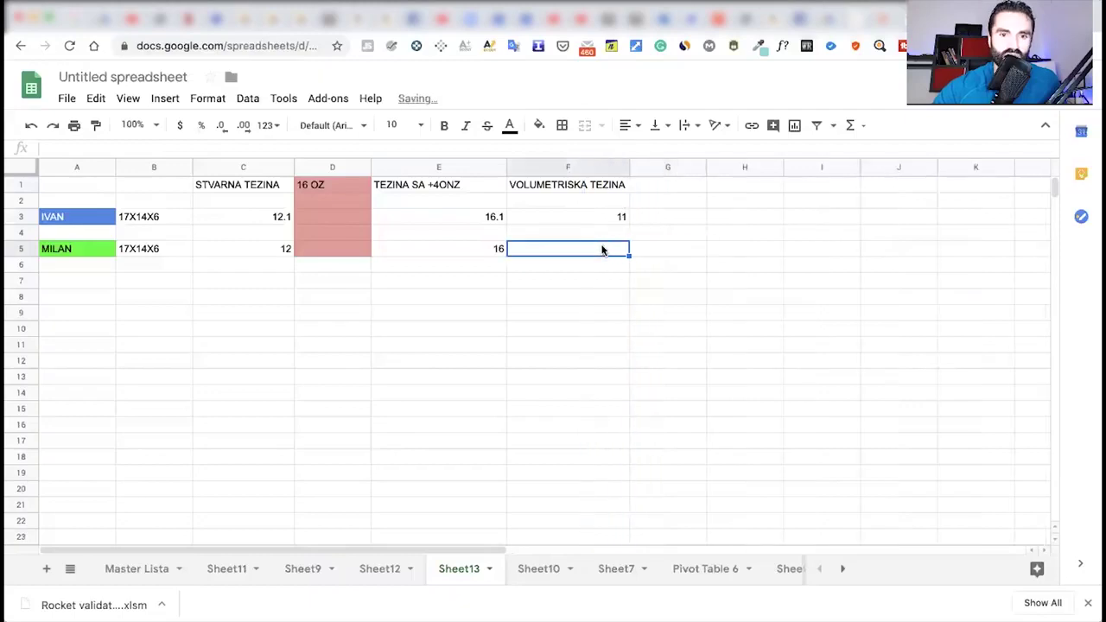
# - Enter a dash in cell F5 as the second seller's volumetric weight
pyautogui.doubleClick(603, 249)
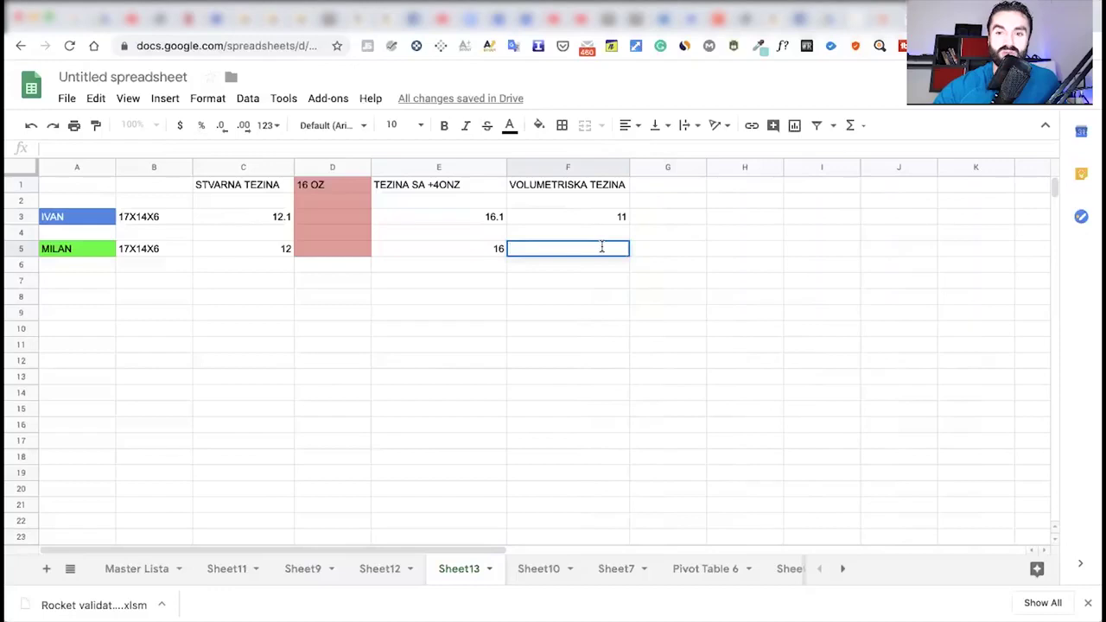
pyautogui.write('-')
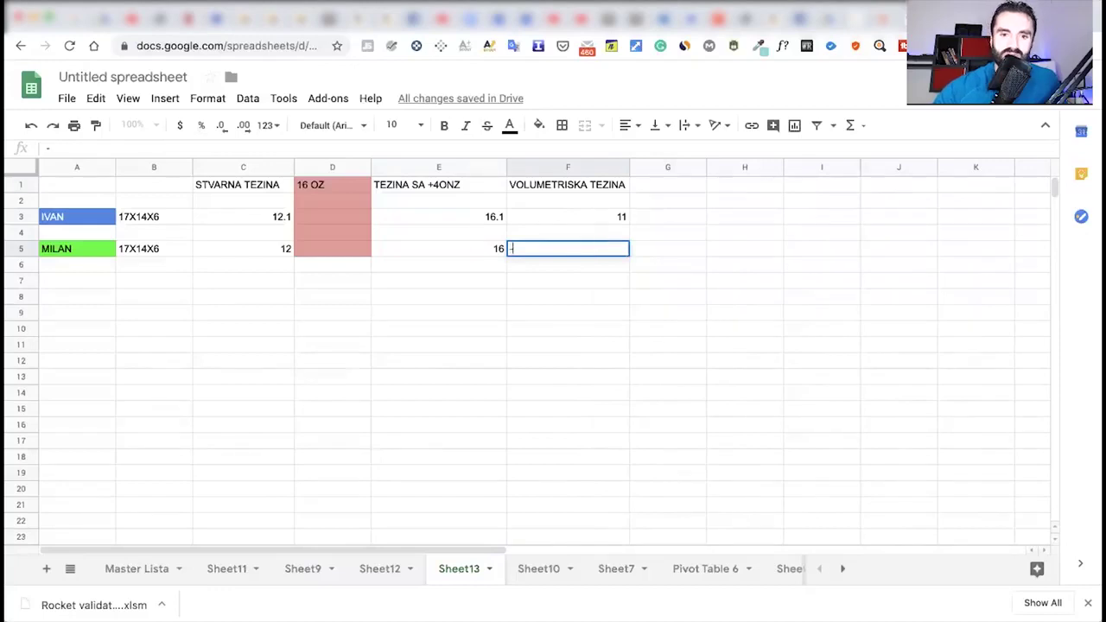
pyautogui.click(596, 287)
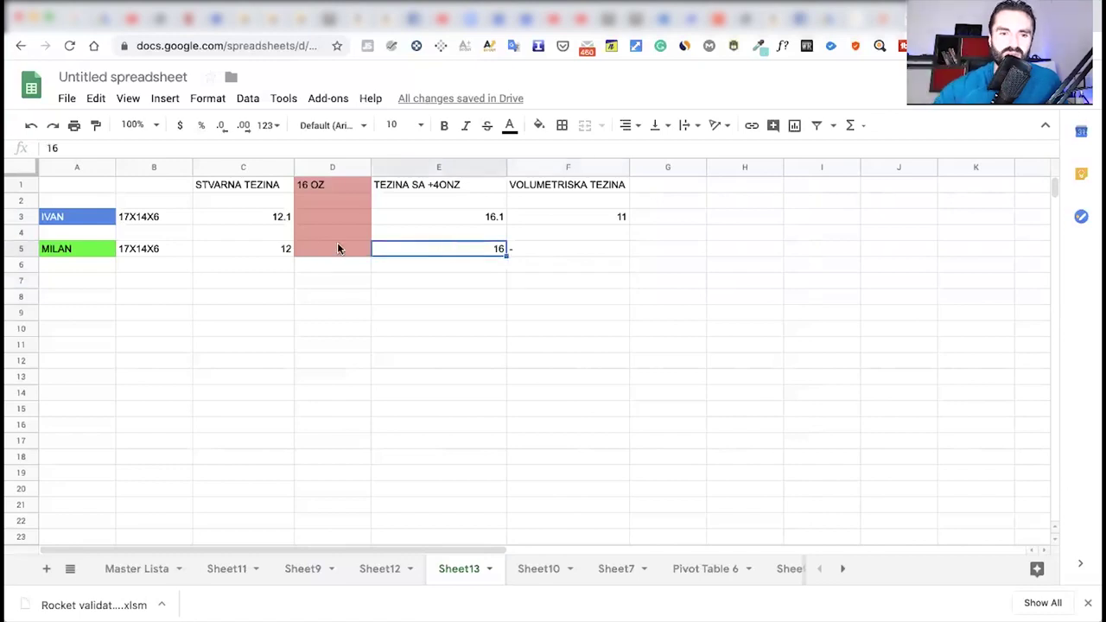
# - Change the second seller's actual weight in C5 to 11.9 and the packaged weight in E5 to 15.9
pyautogui.click(278, 250)
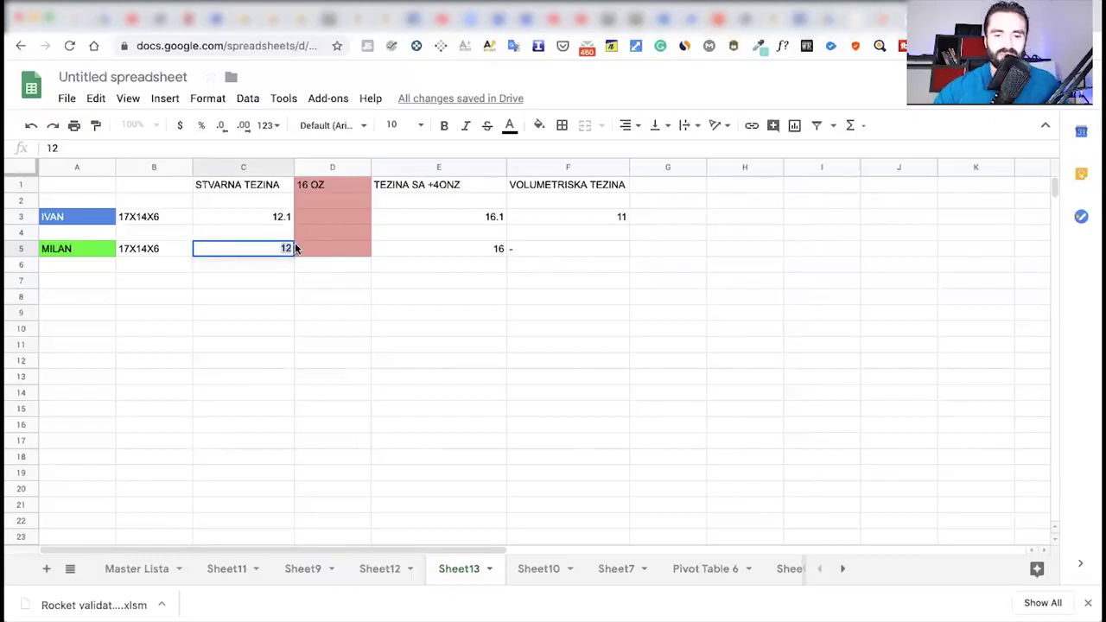
pyautogui.write('11.9')
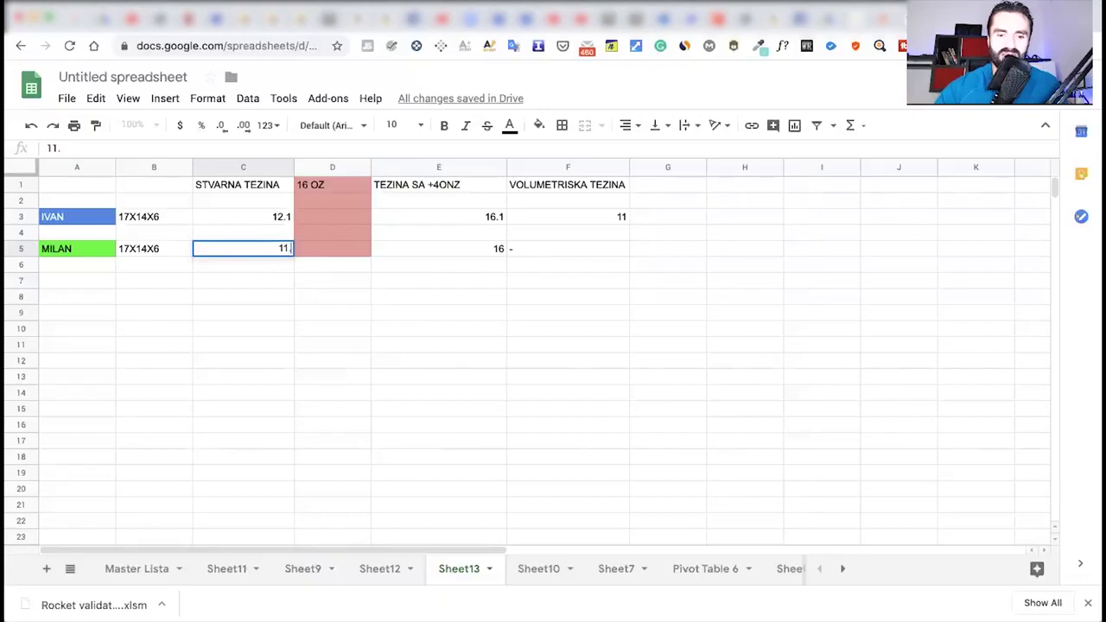
pyautogui.click(322, 309)
pyautogui.click(282, 254)
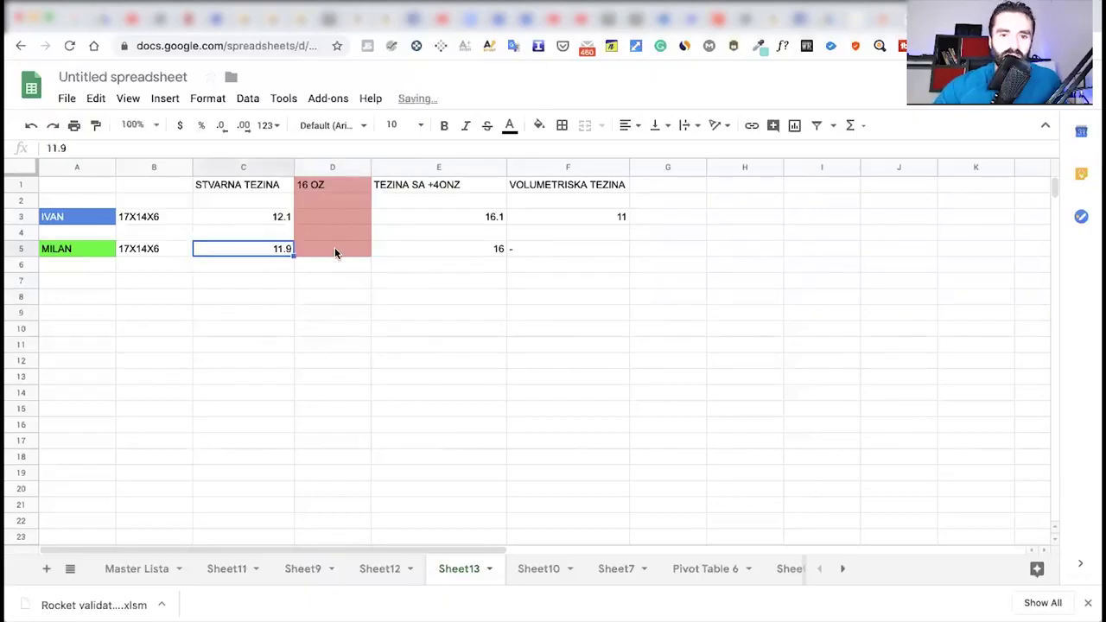
pyautogui.click(499, 251)
pyautogui.write('1')
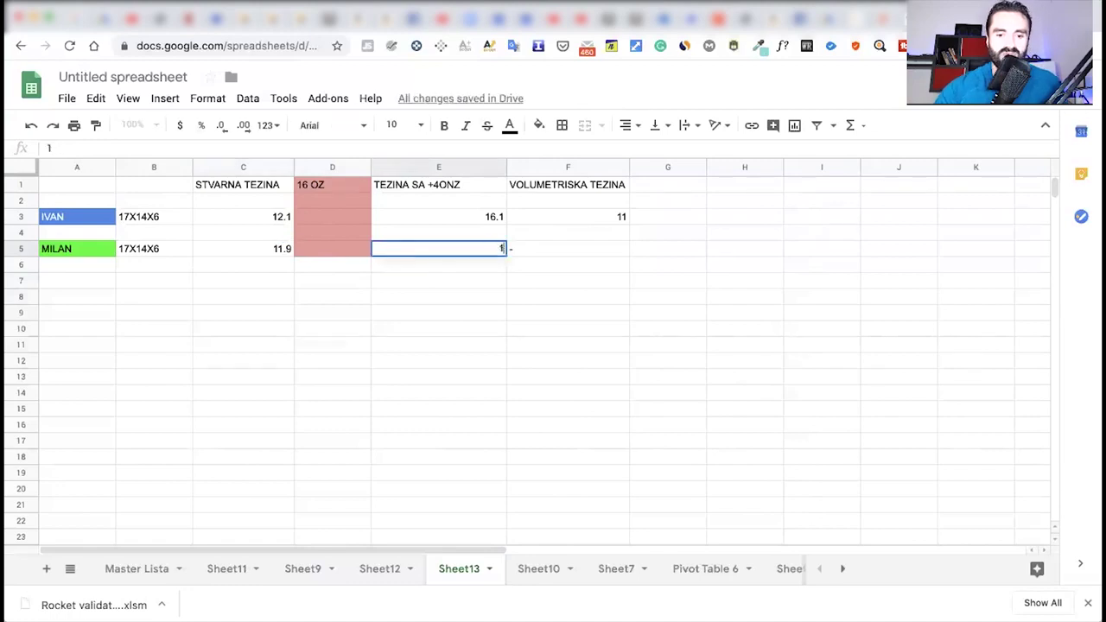
pyautogui.write('5.9')
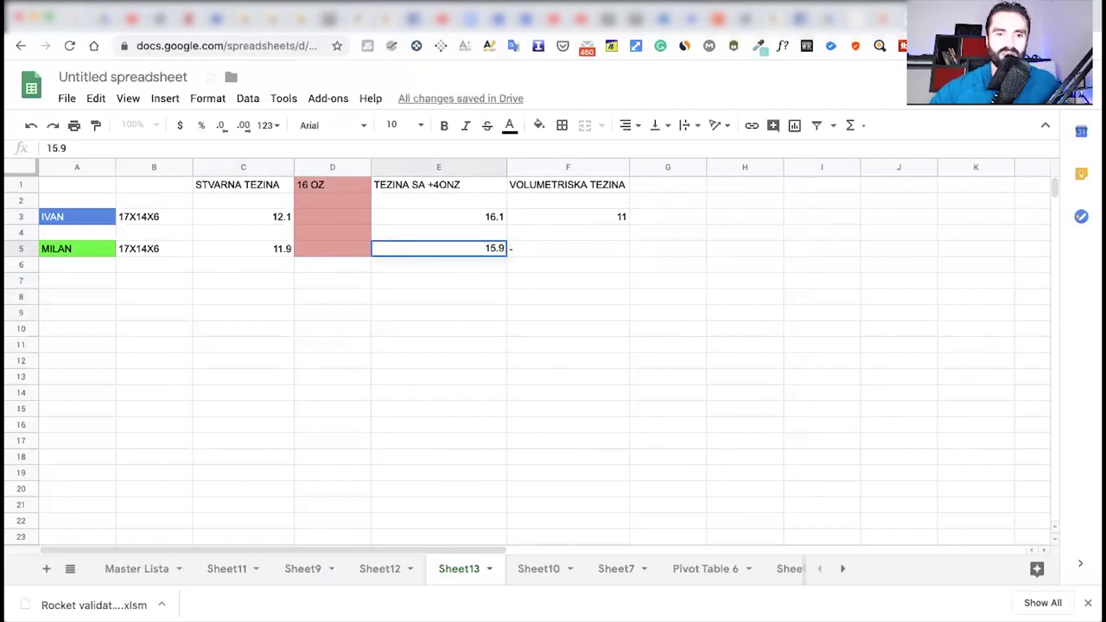
pyautogui.click(544, 316)
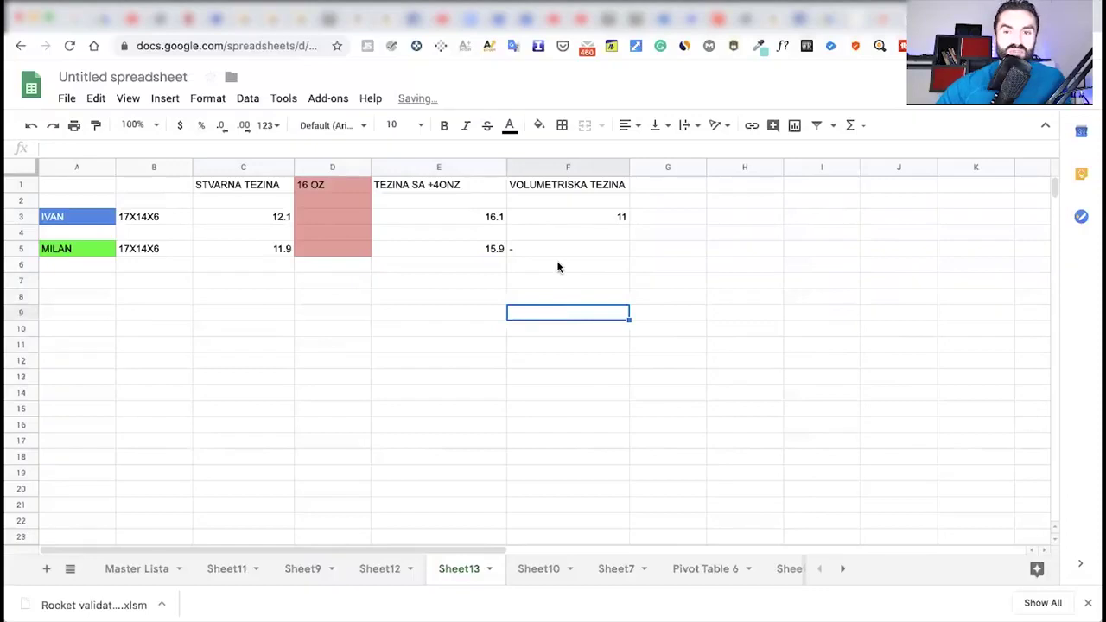
# - Enter the heading FEES in cell G1 and the second seller's fee 3.48 in G5
pyautogui.click(607, 218)
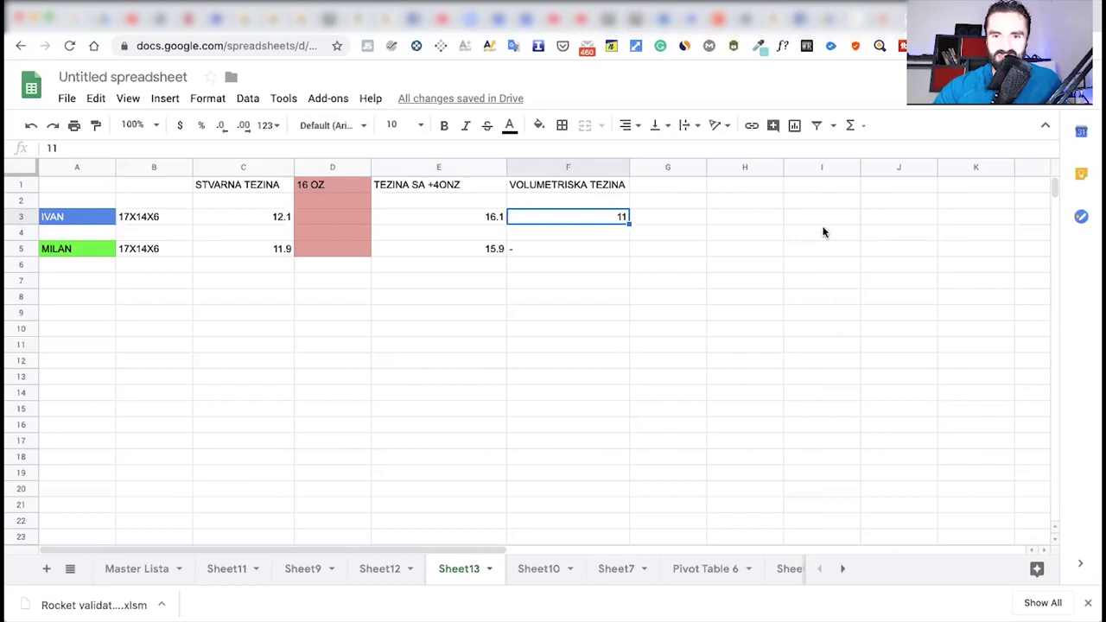
pyautogui.hotkey('ctrl', 'Tab')
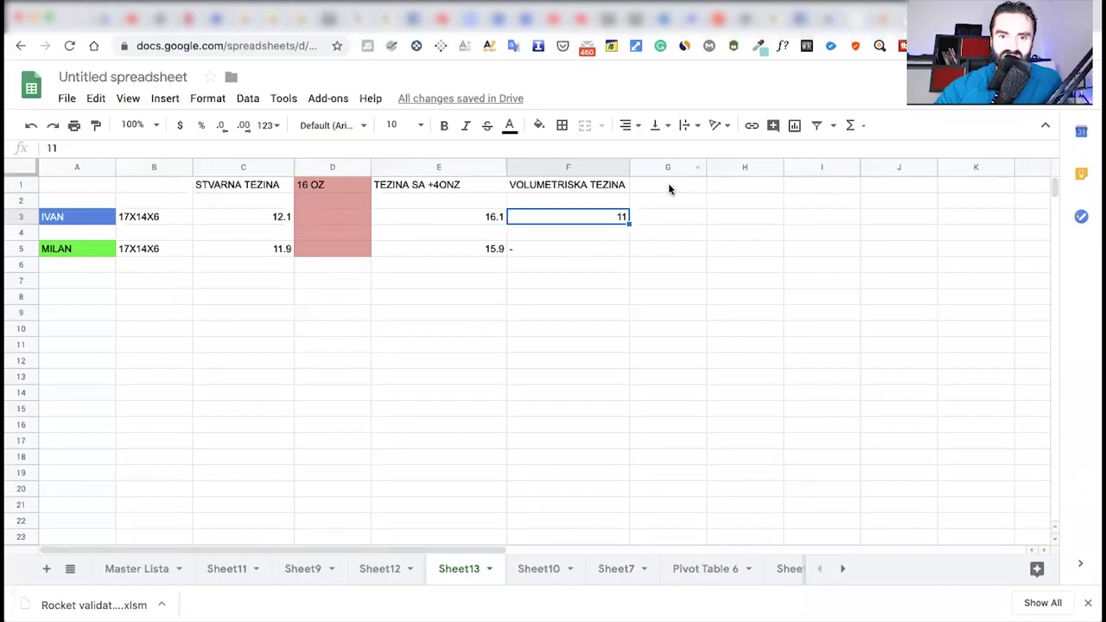
pyautogui.click(670, 187)
pyautogui.write('FEES')
pyautogui.click(665, 249)
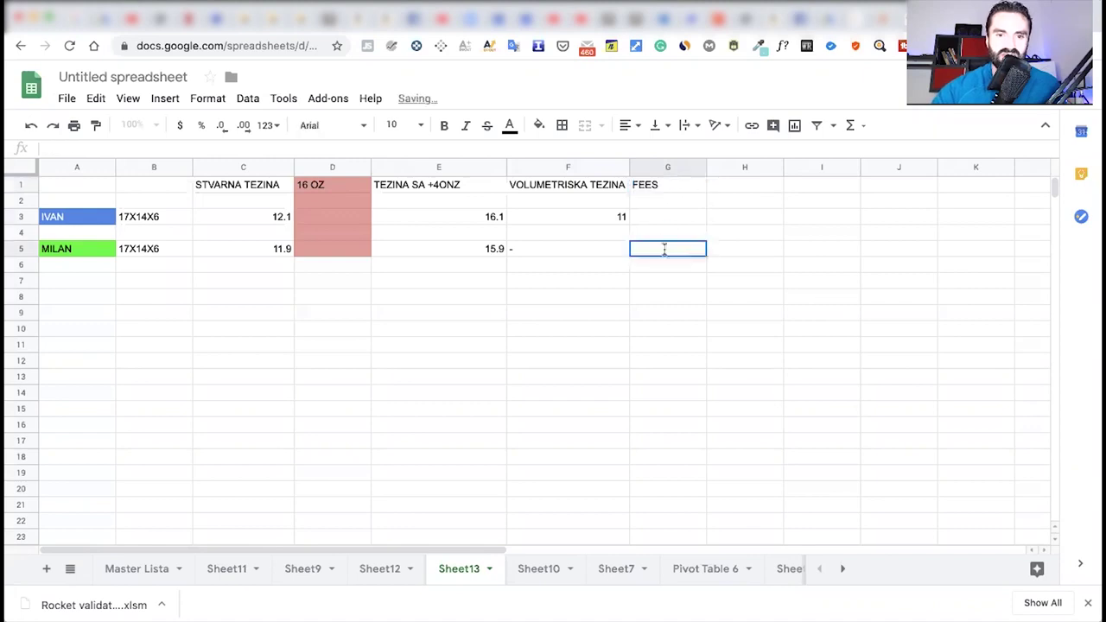
pyautogui.write('3.48')
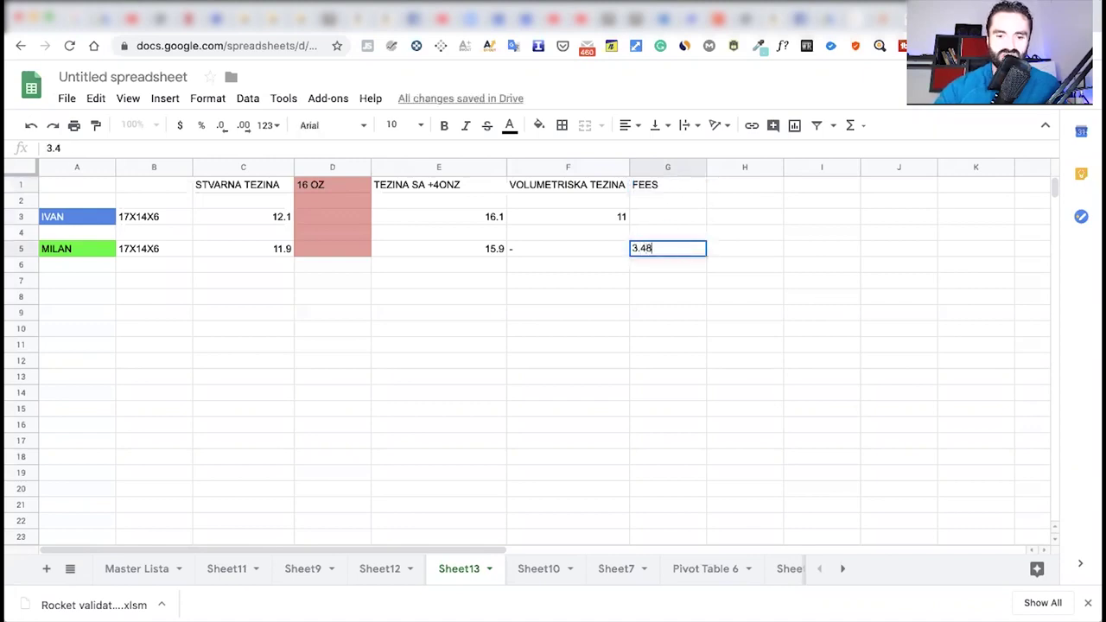
pyautogui.click(674, 280)
# - Fill the fee cell G5 with bright green
pyautogui.click(676, 249)
pyautogui.click(538, 126)
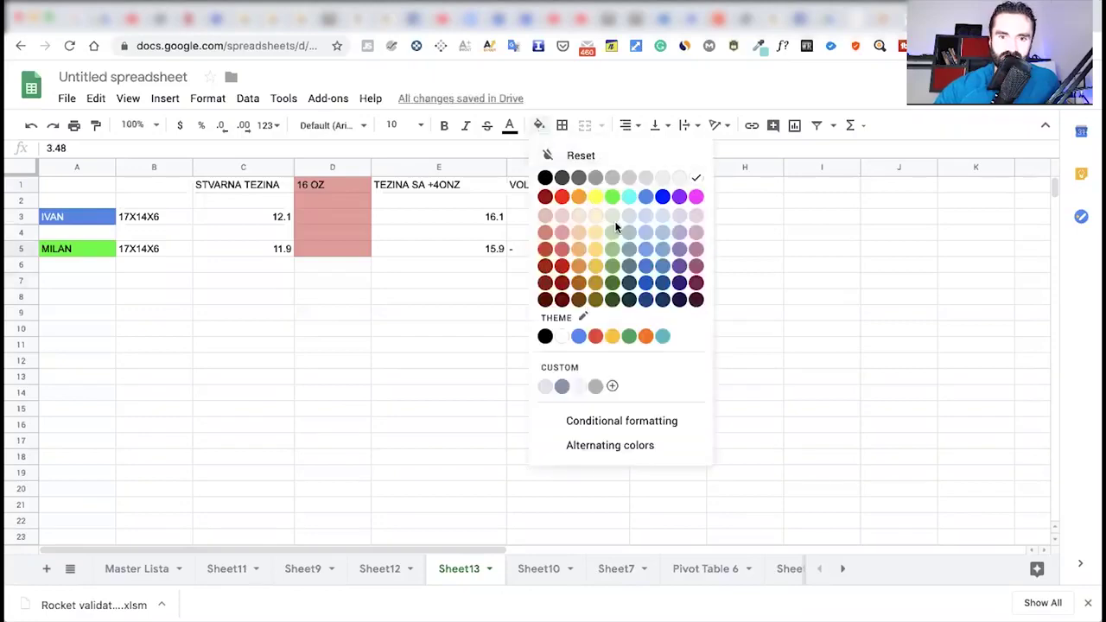
pyautogui.click(612, 197)
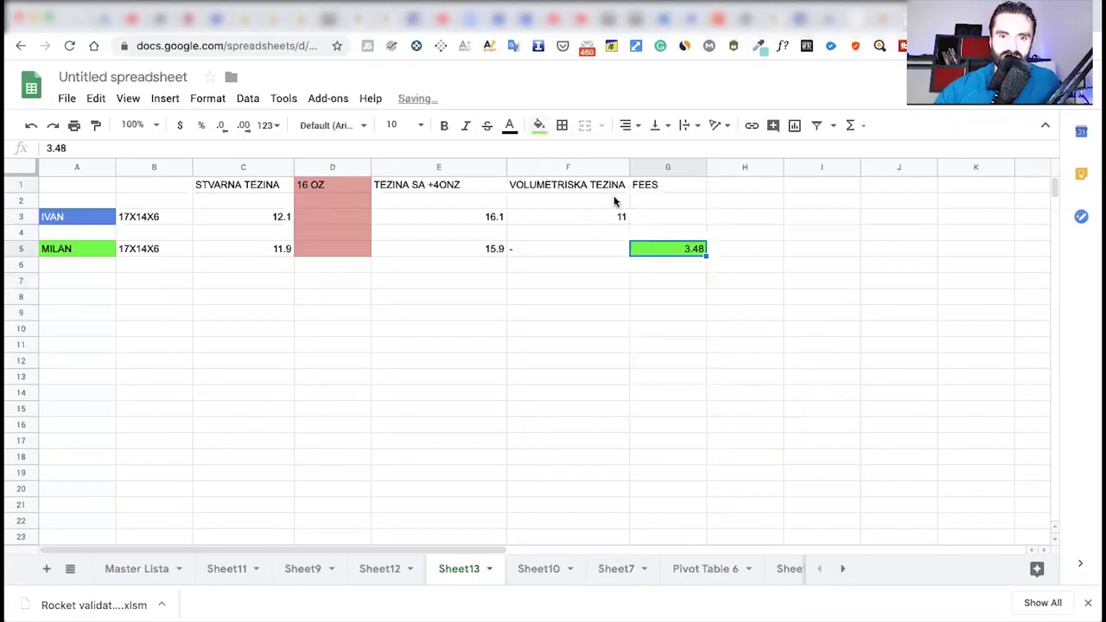
pyautogui.click(662, 285)
# - Consult the Fulfillment by Amazon fee table and enter the first seller's fee 8.46$ in cell G3
pyautogui.click(662, 218)
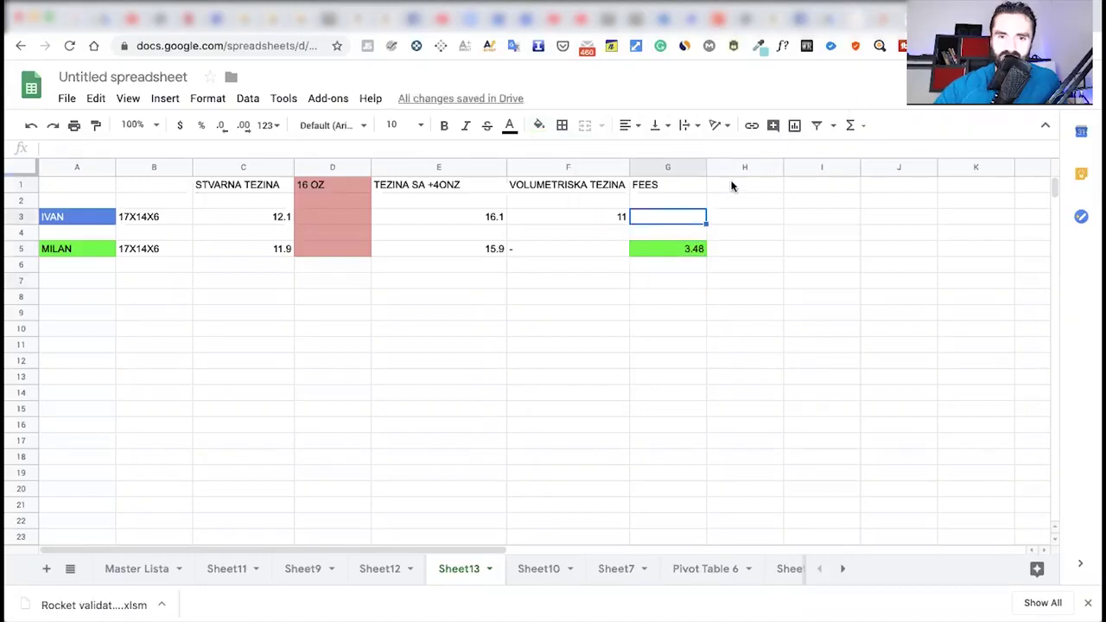
pyautogui.click(618, 218)
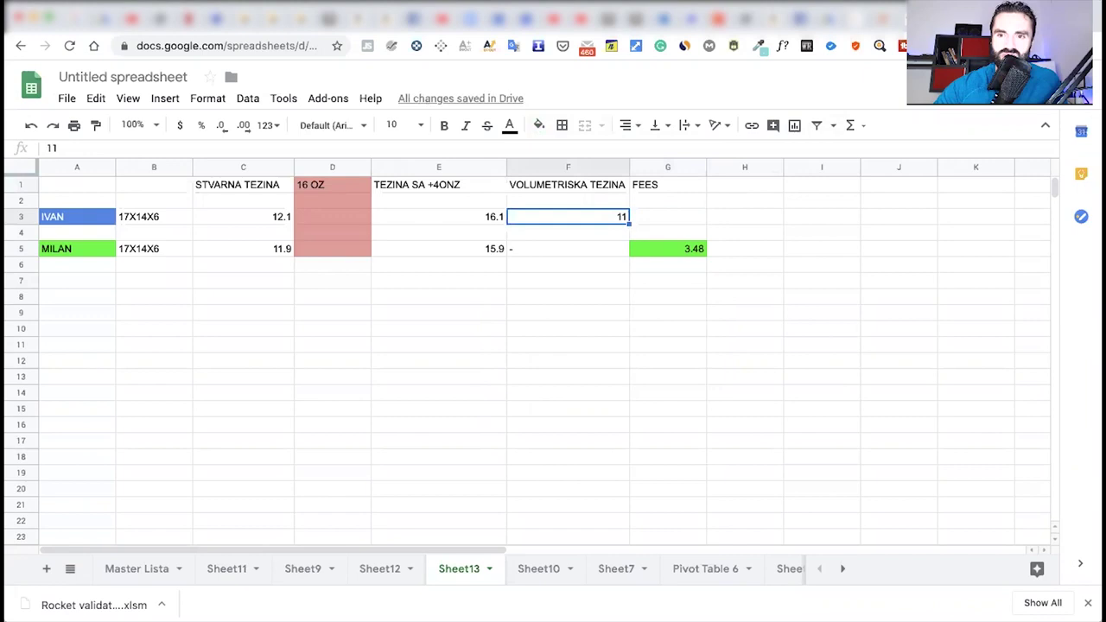
pyautogui.hotkey('ctrl', 'Tab')
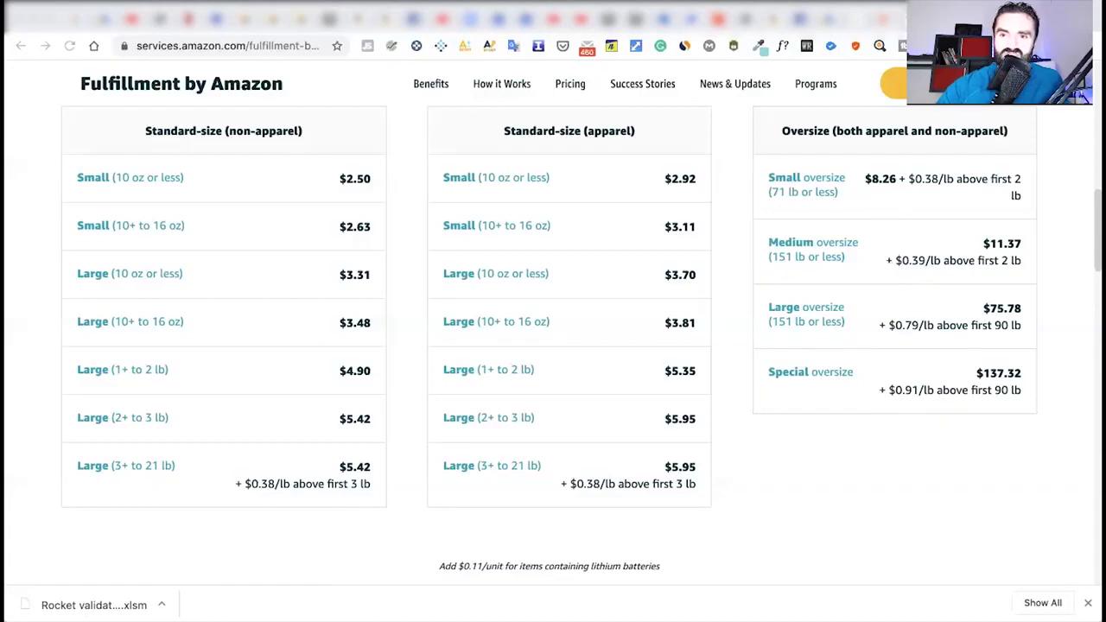
pyautogui.click(18, 17)
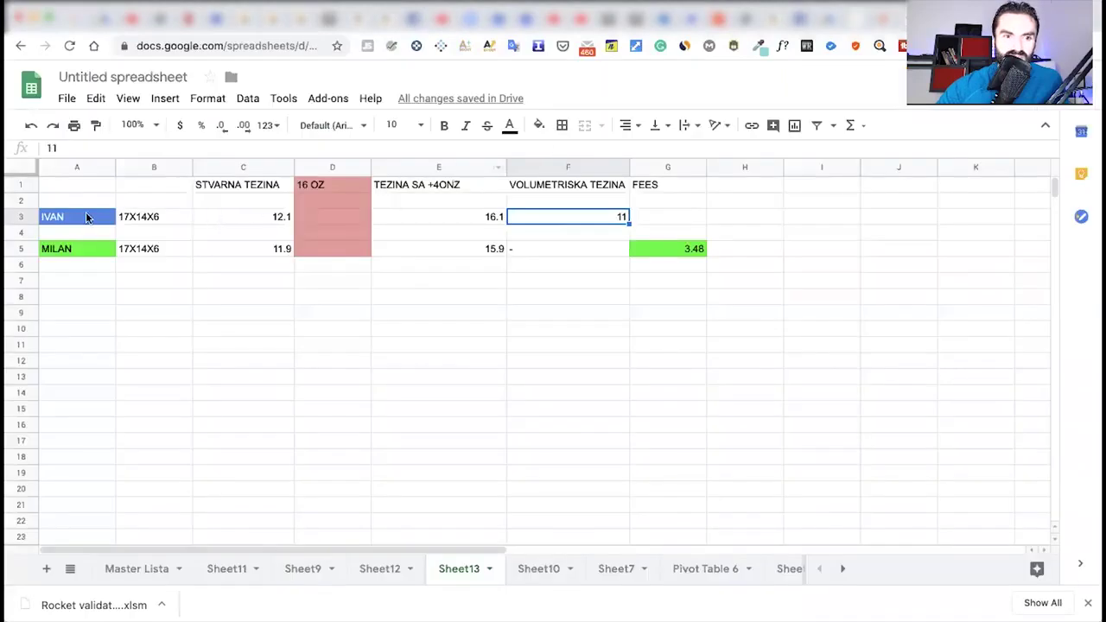
pyautogui.doubleClick(680, 217)
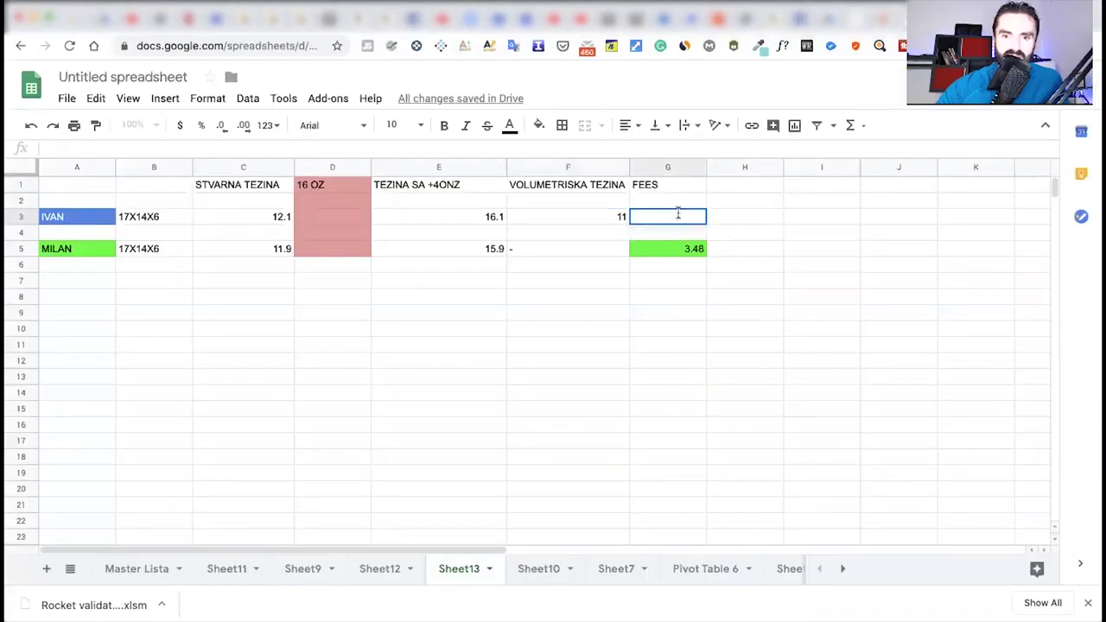
pyautogui.write('8.46')
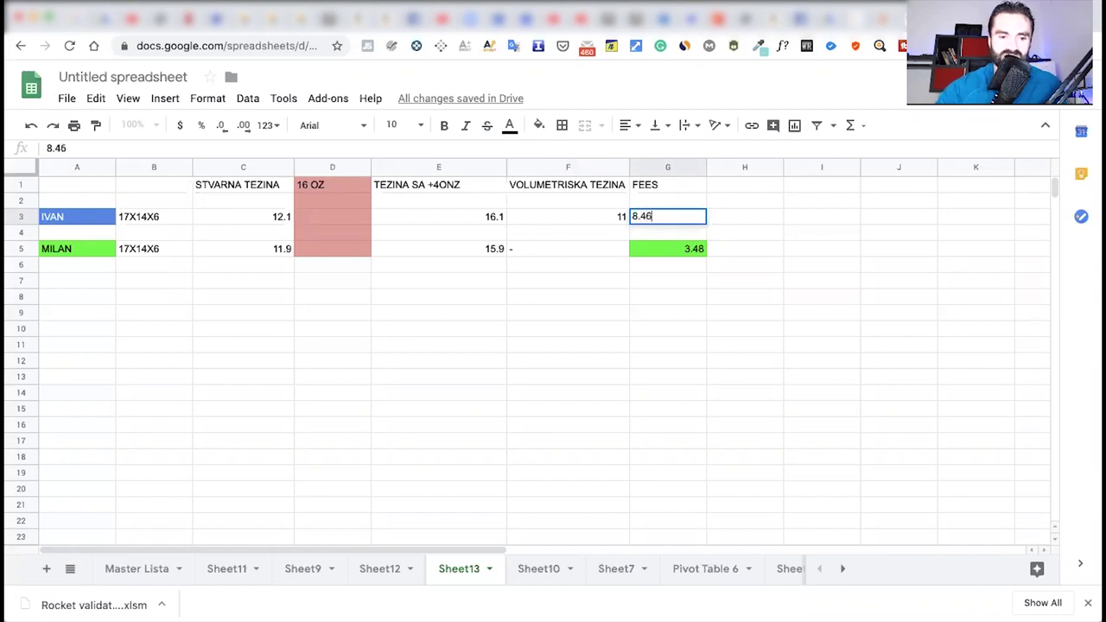
pyautogui.write('$%')
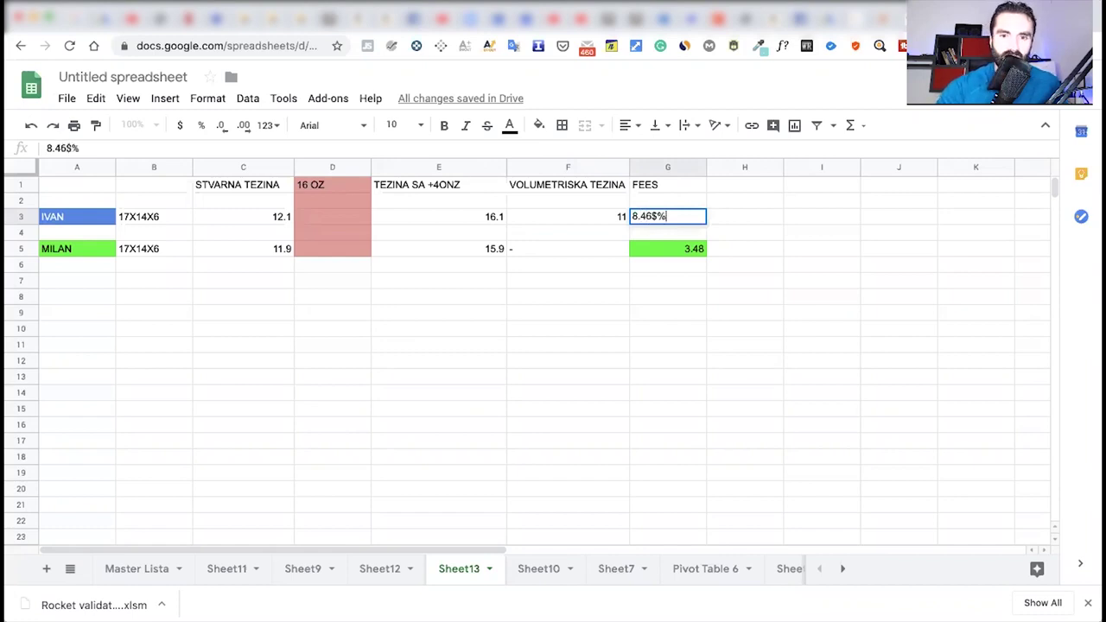
pyautogui.press('BackSpace')
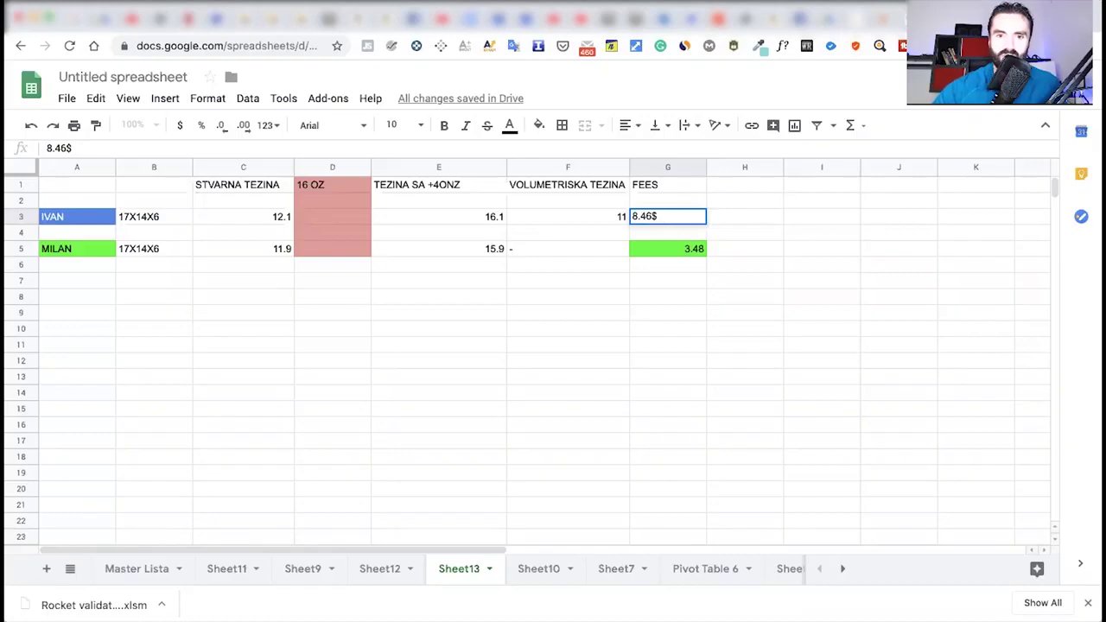
pyautogui.click(697, 282)
# - Add a dollar sign to the second seller's fee in G5 so it reads 3.48$
pyautogui.click(688, 252)
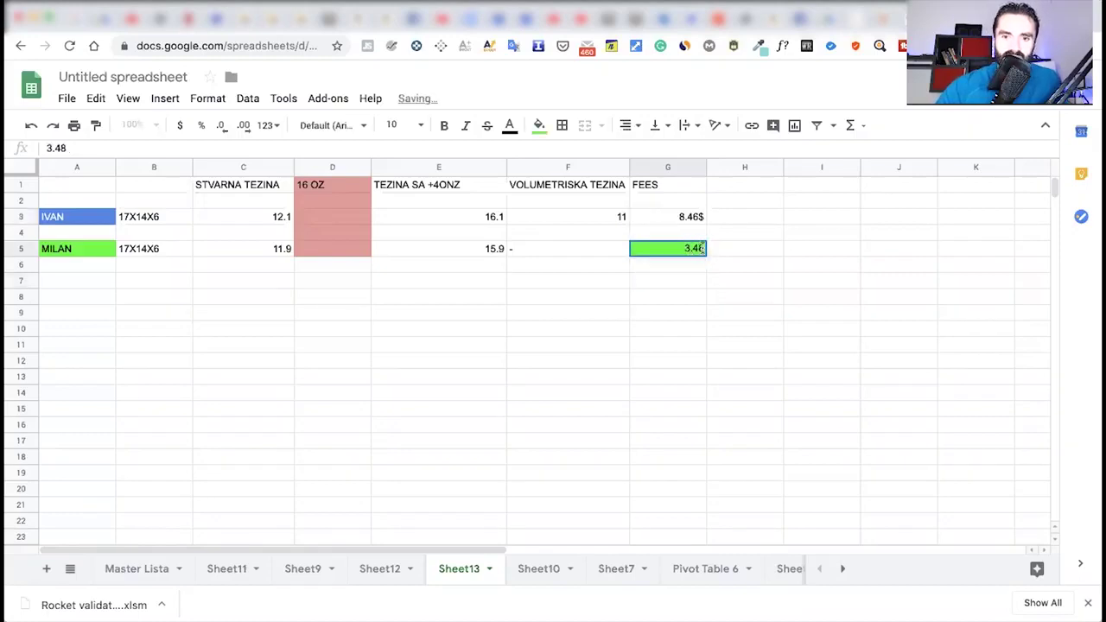
pyautogui.write('$')
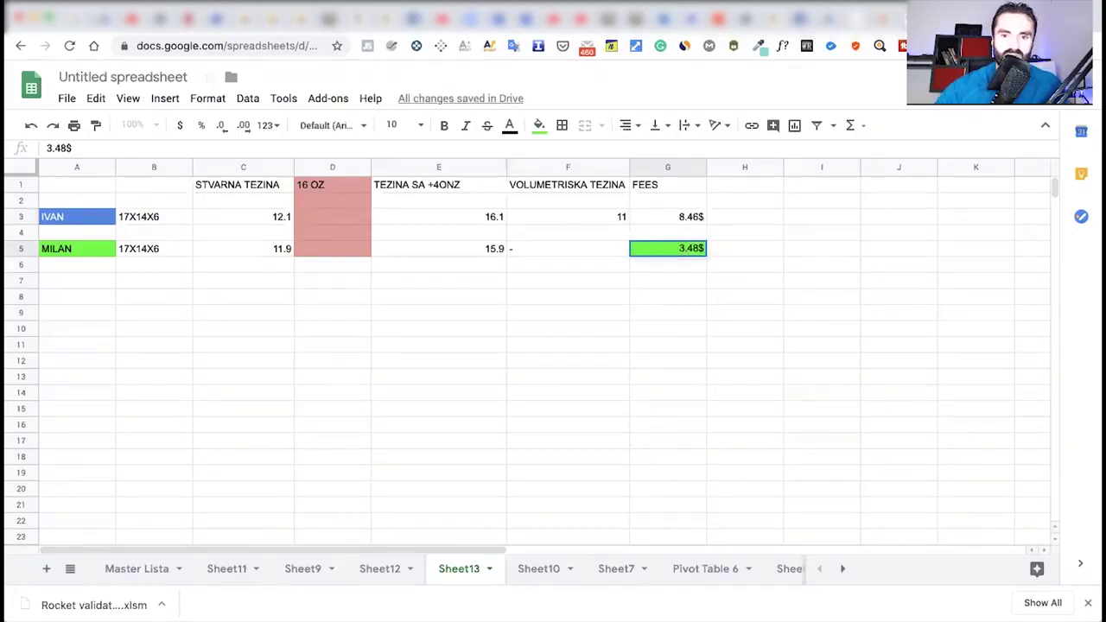
pyautogui.click(701, 272)
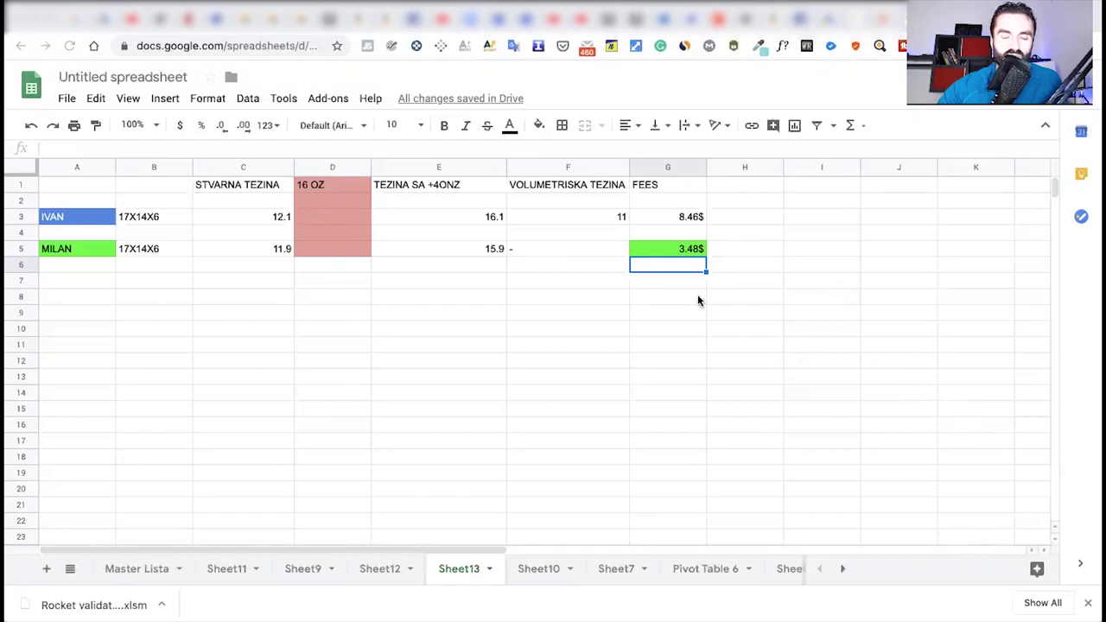
# - Enter the fee difference 4.98 $ in cell H5, beside the second seller's fee
pyautogui.click(749, 248)
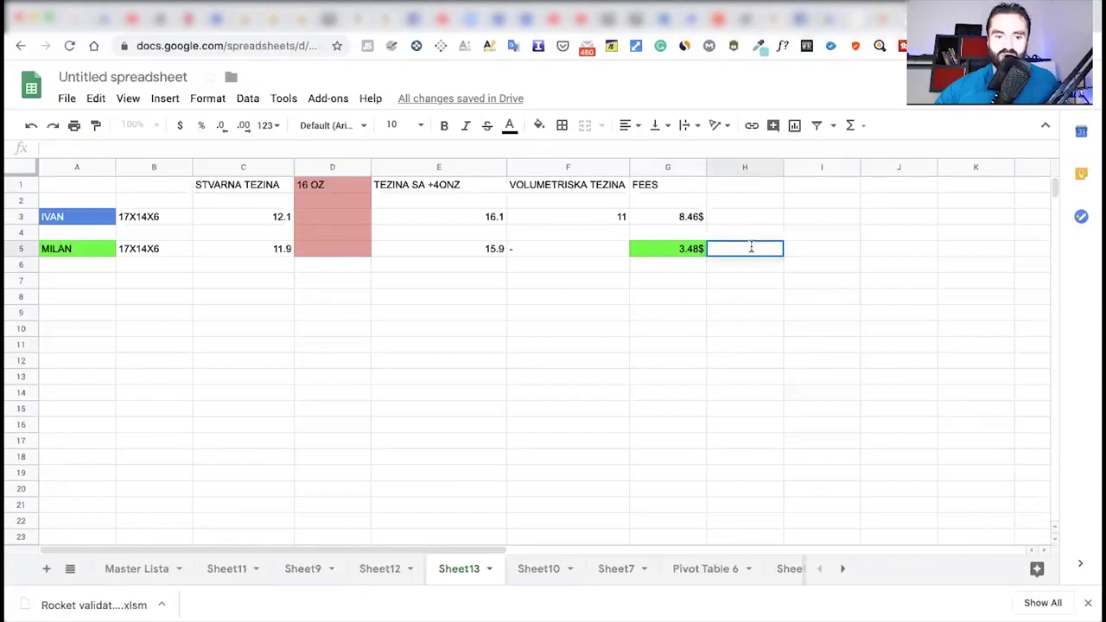
pyautogui.write('4.98')
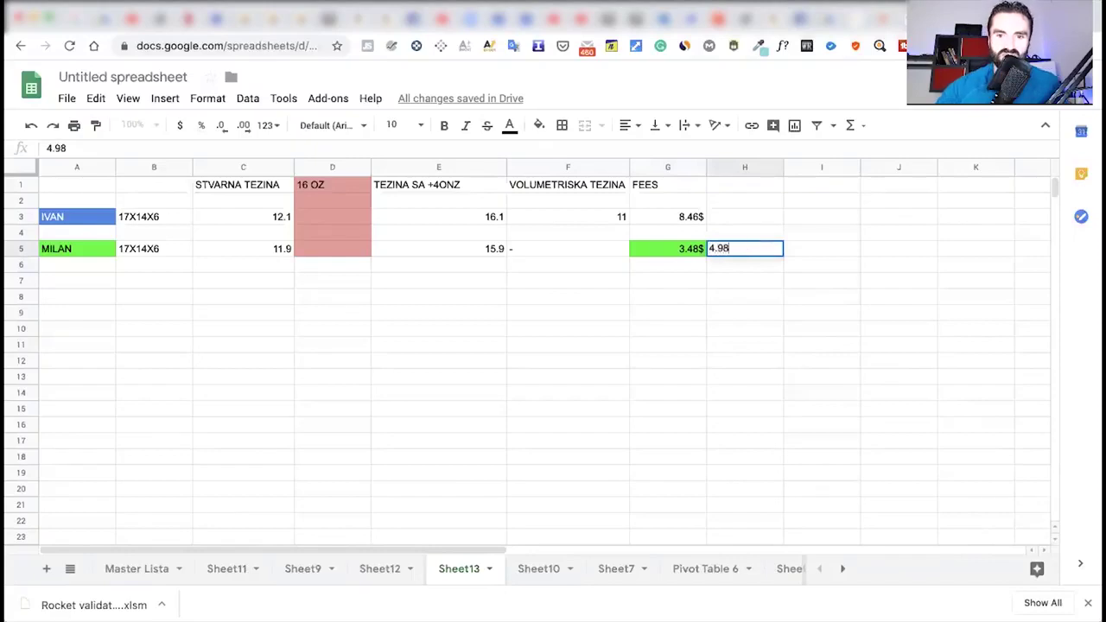
pyautogui.write('$')
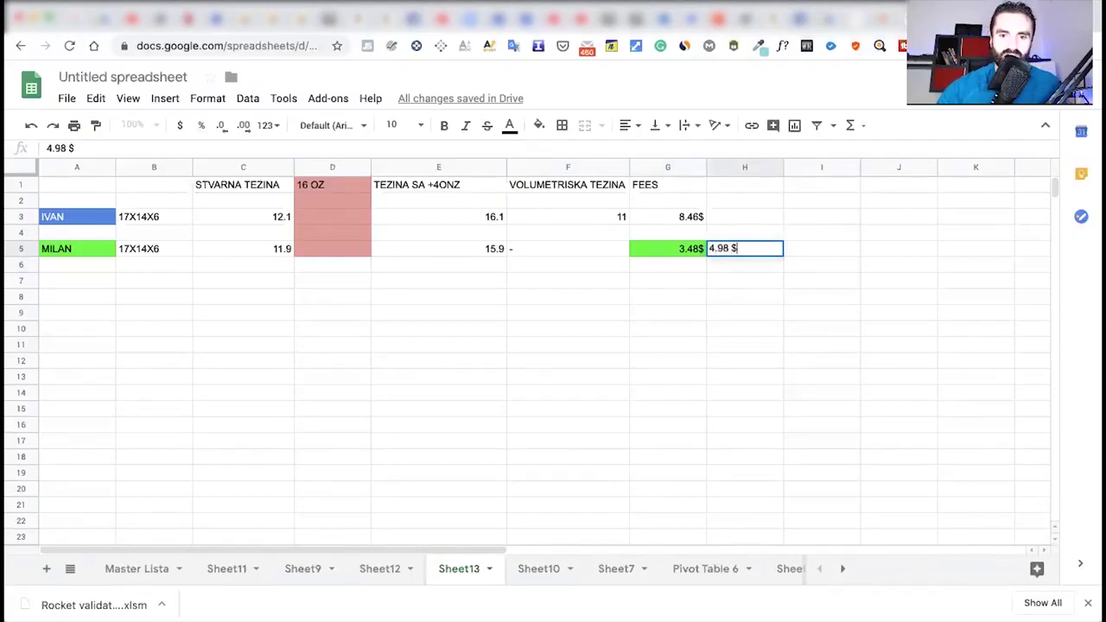
pyautogui.click(738, 274)
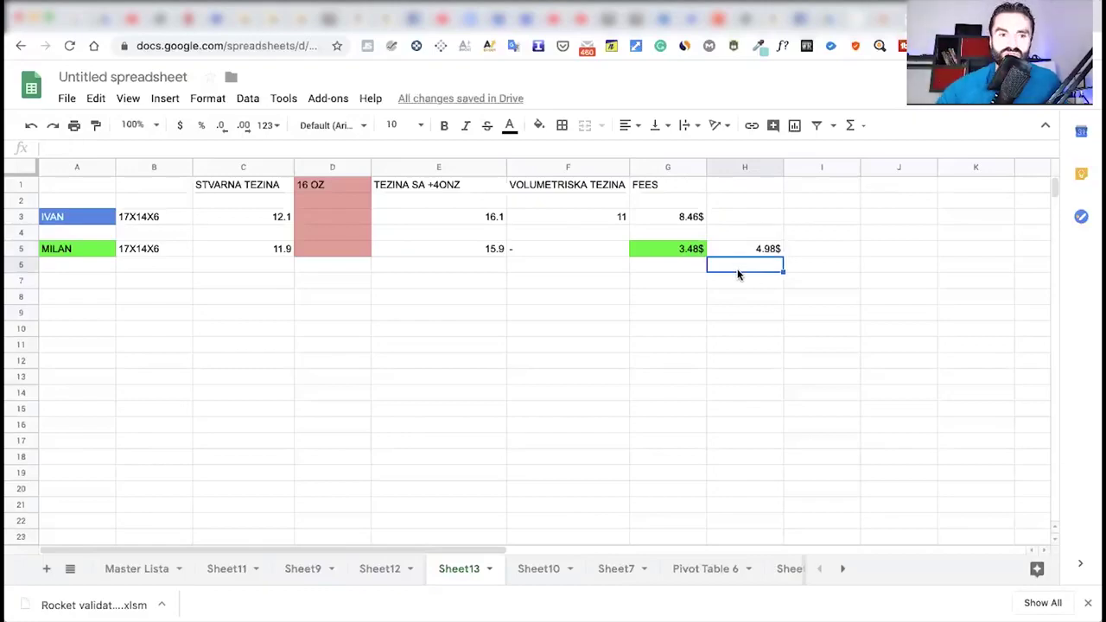
# - Fill the difference cell H5 with the same bright green as the neighbouring fee cell
pyautogui.click(749, 221)
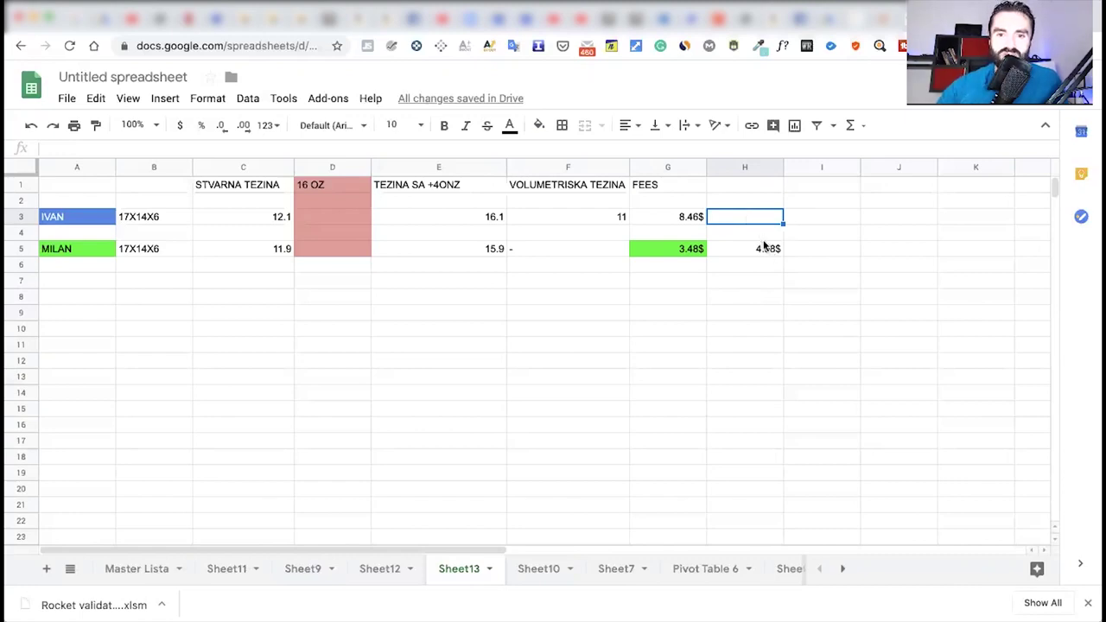
pyautogui.click(769, 250)
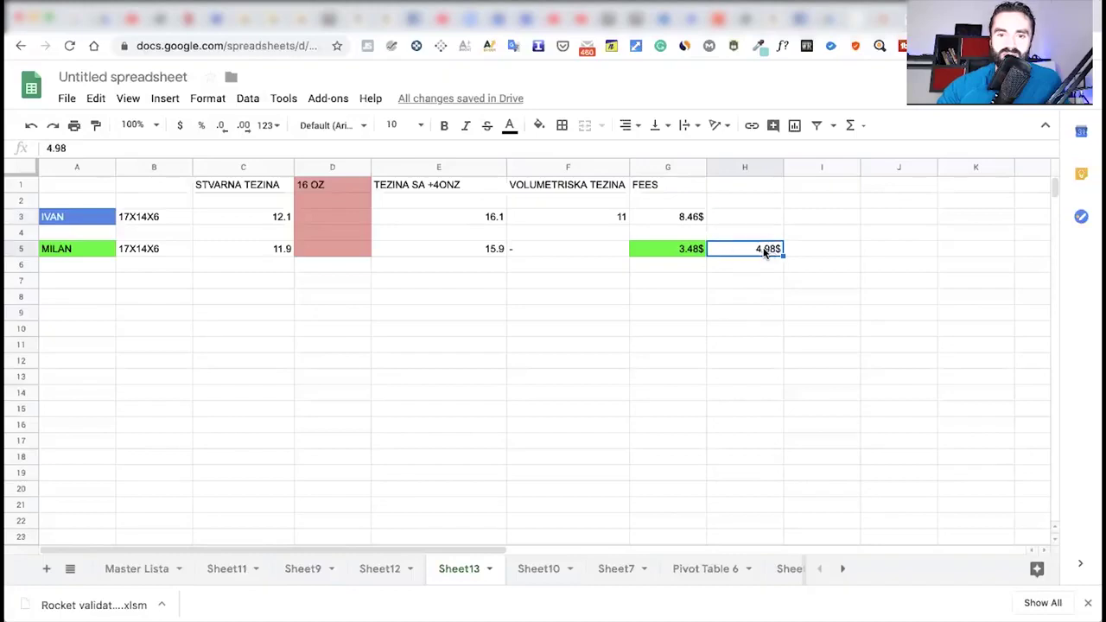
pyautogui.click(682, 253)
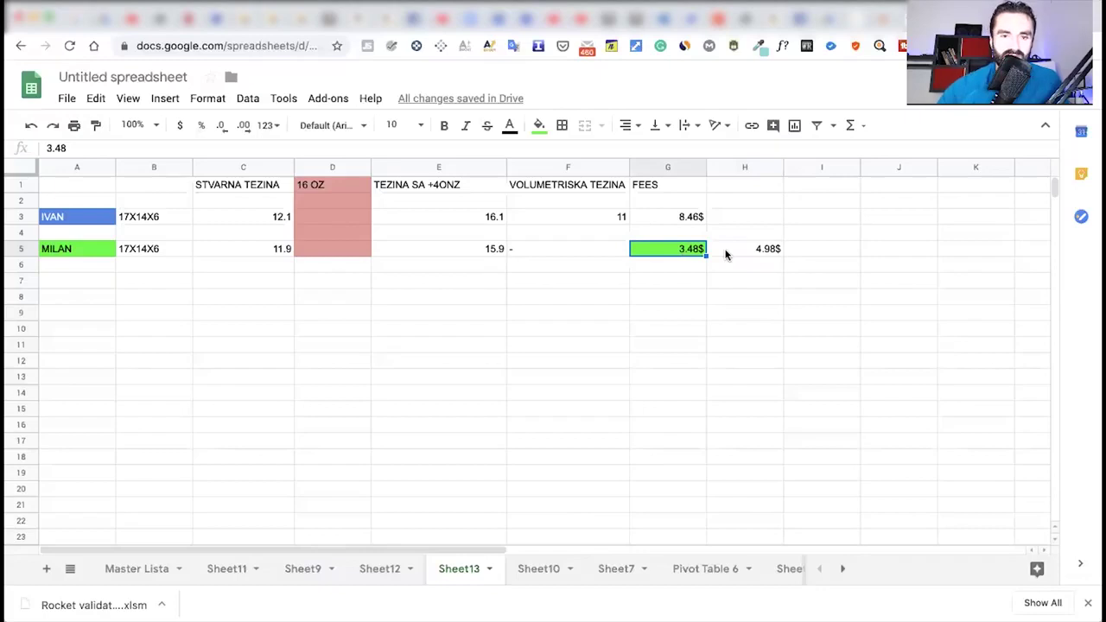
pyautogui.click(764, 252)
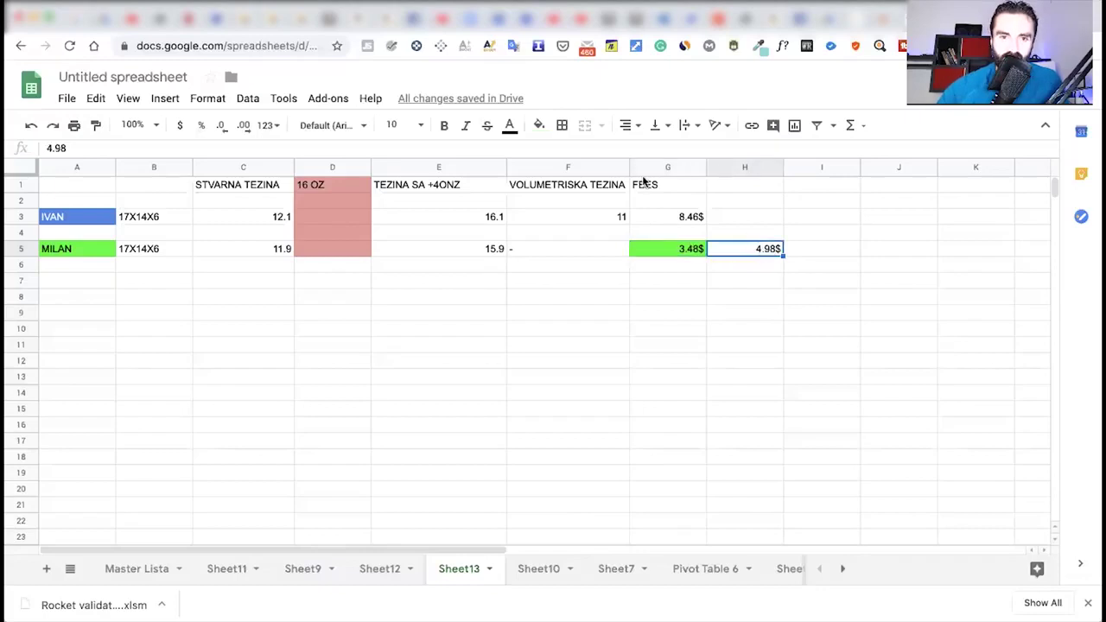
pyautogui.click(512, 130)
pyautogui.click(538, 129)
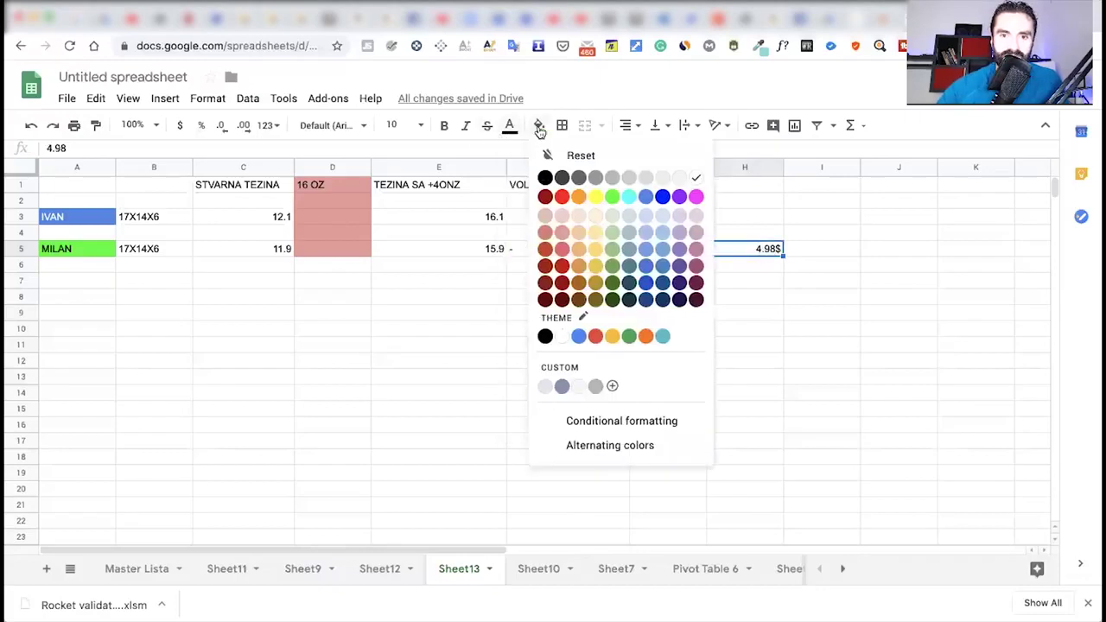
pyautogui.click(612, 196)
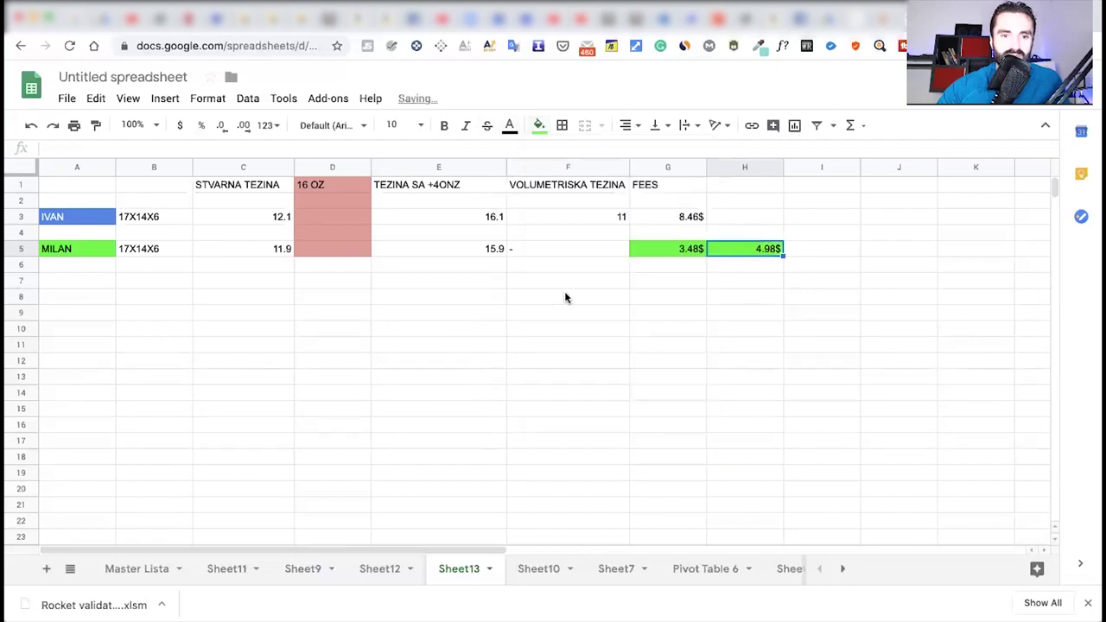
pyautogui.click(566, 298)
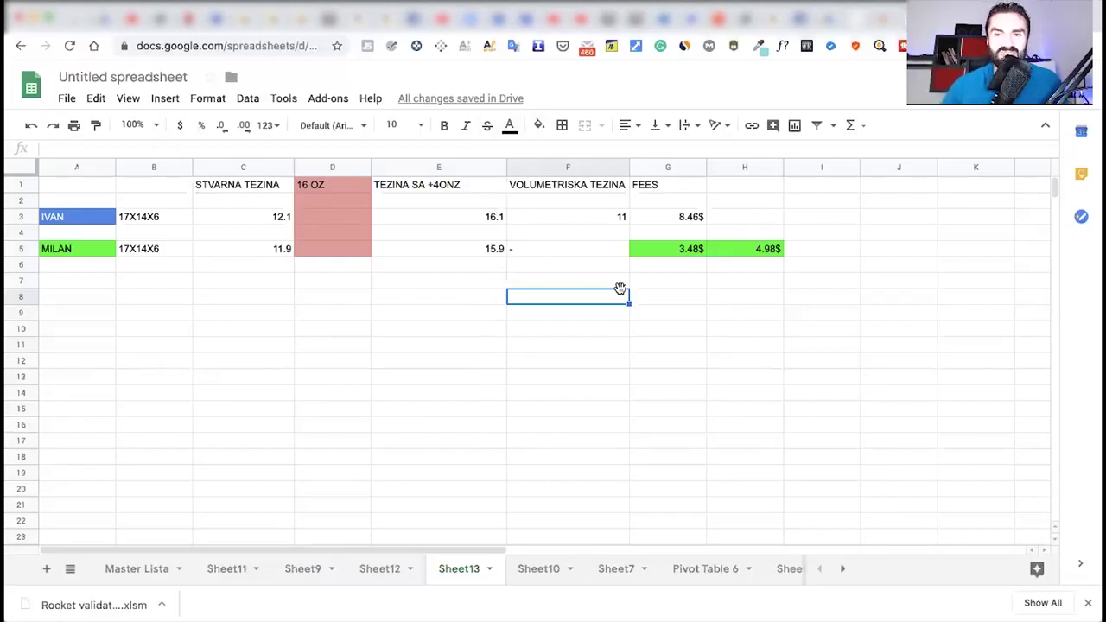
# - Enter 4980 in cell I3 on the first seller's row
pyautogui.click(821, 217)
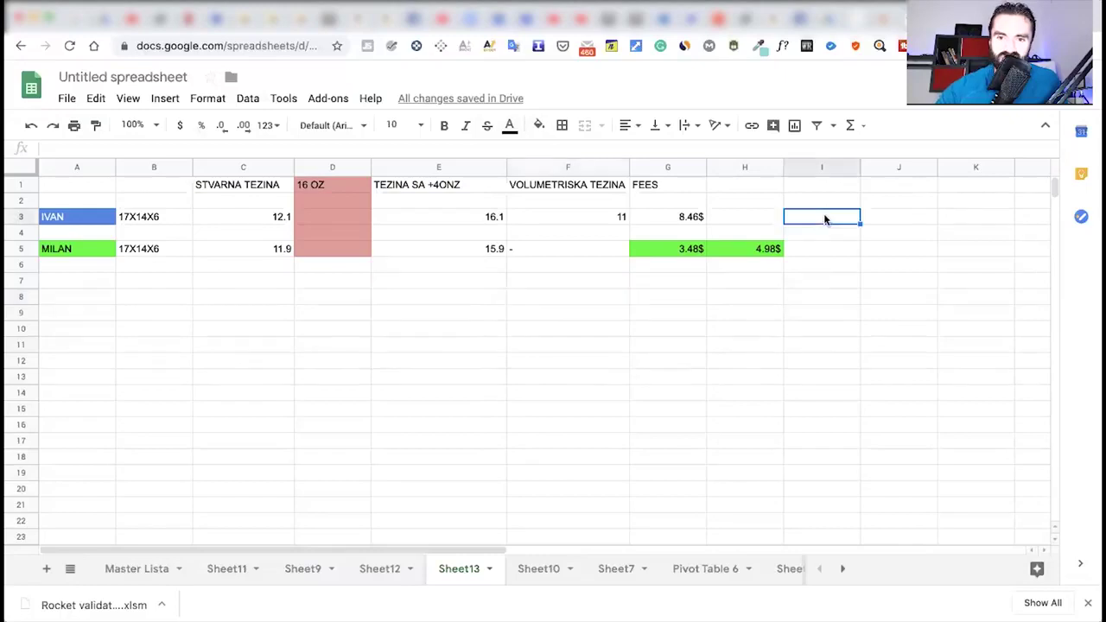
pyautogui.write('4980')
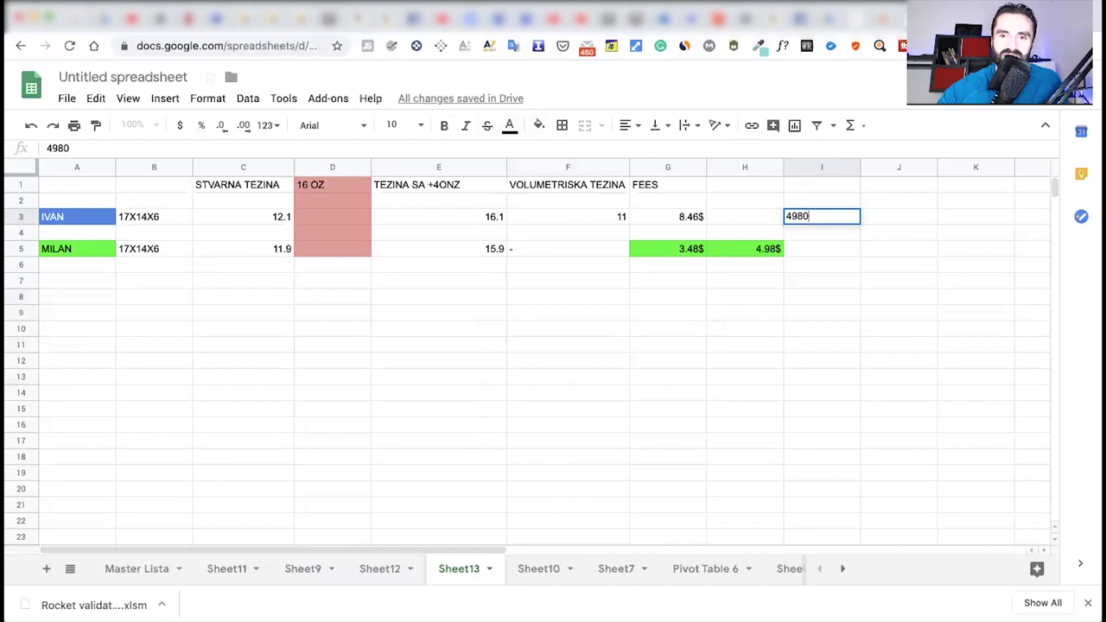
pyautogui.click(838, 294)
pyautogui.click(840, 211)
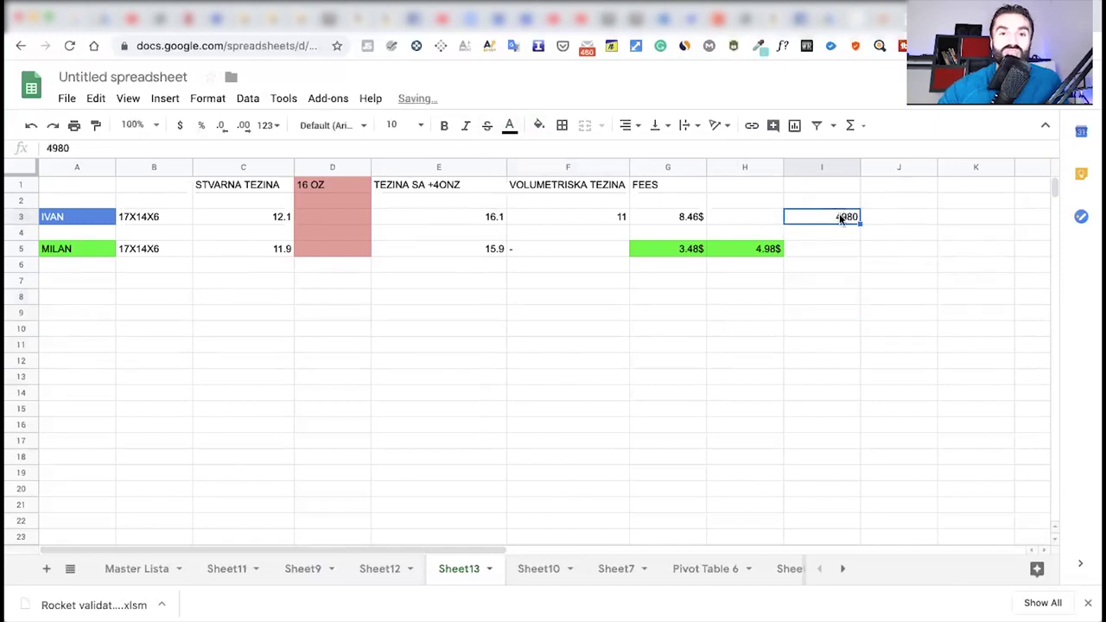